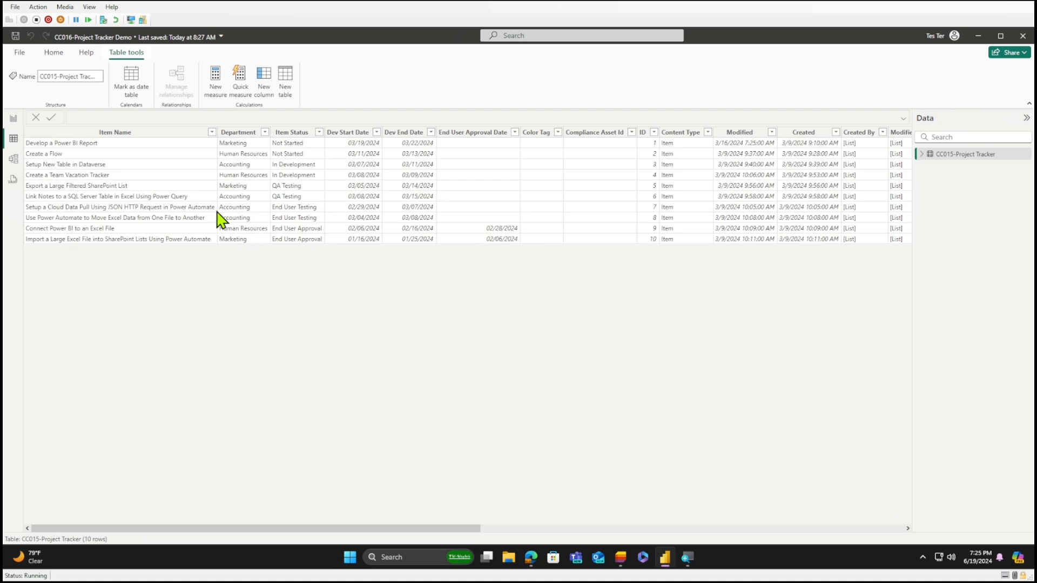
- Open the CC015-Project Tracker query in the Power Query editor and inspect the Department column's filter choices
left_click_drag(363, 529, 828, 528)
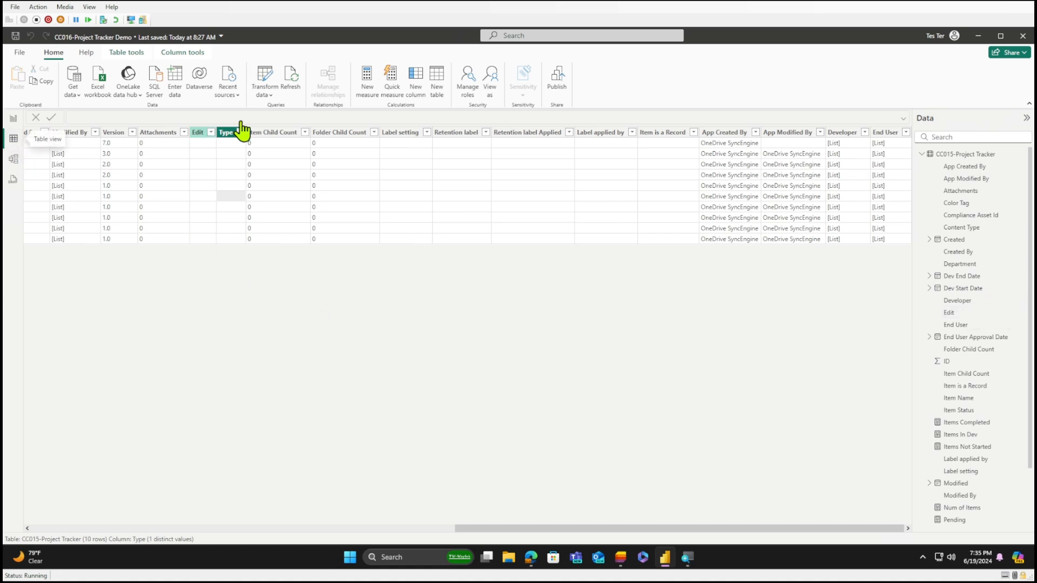
left_click(13, 159)
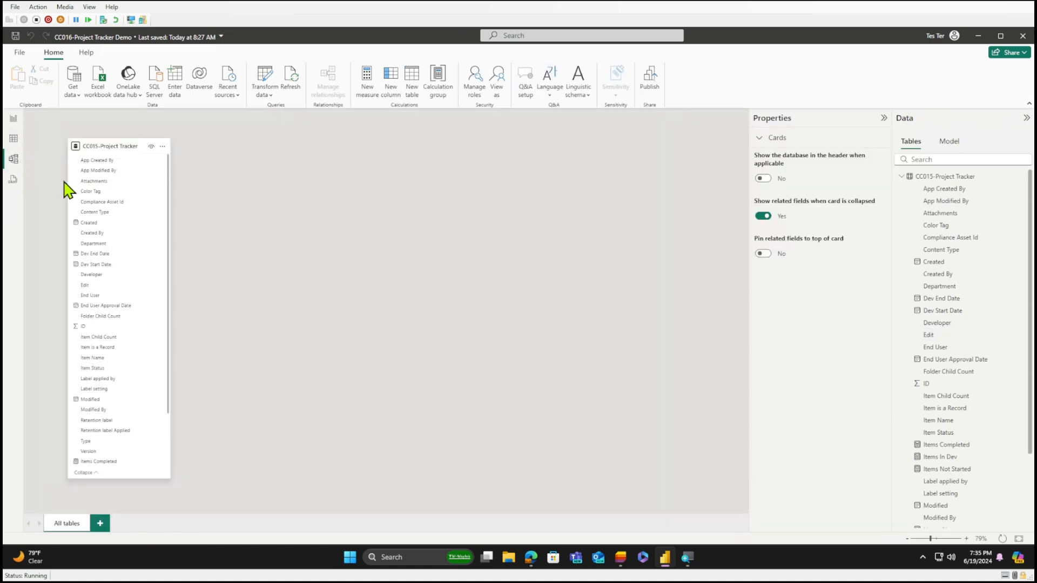
left_click(263, 83)
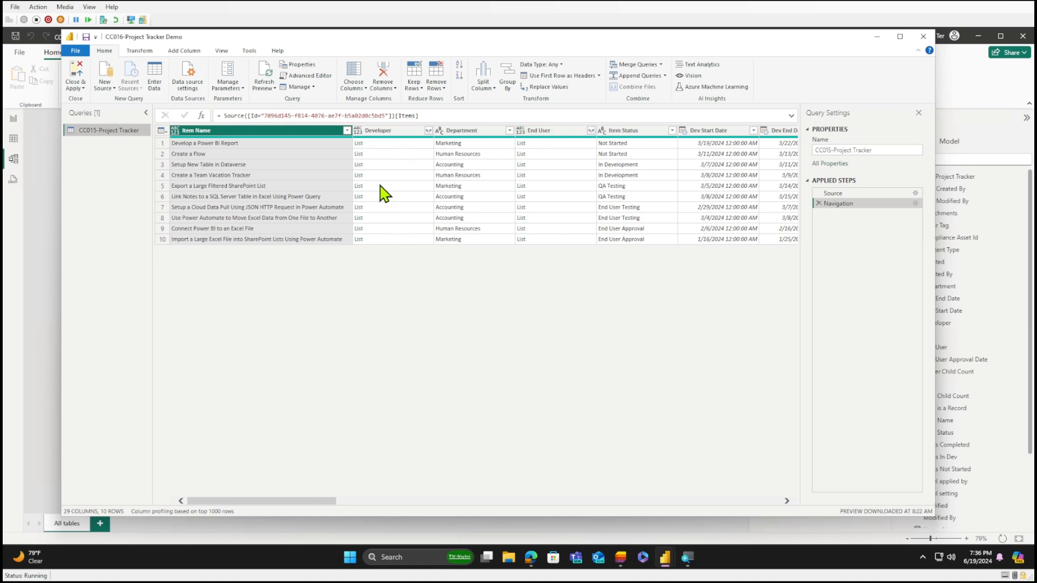
left_click(509, 131)
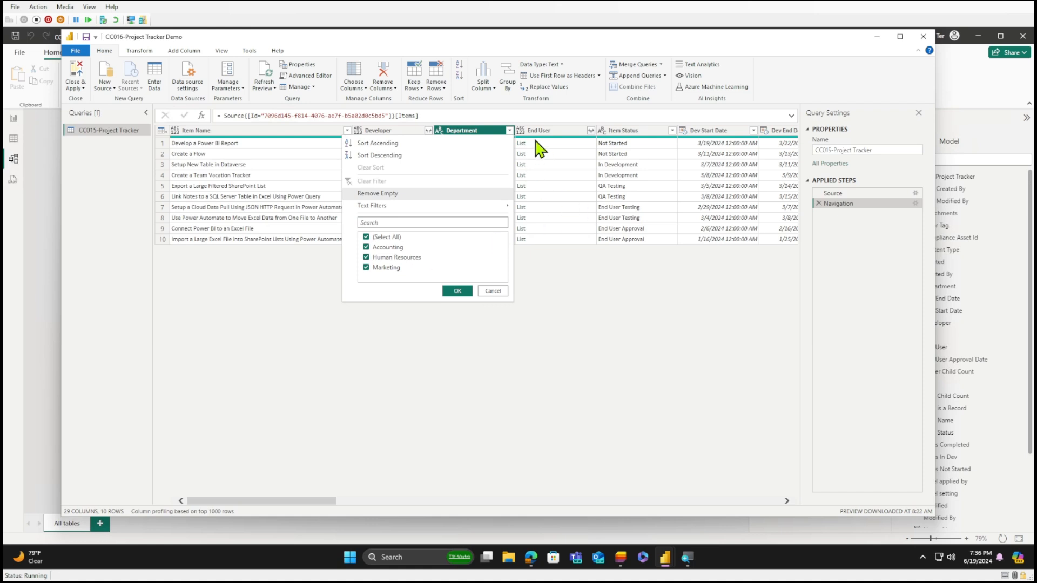
left_click(510, 132)
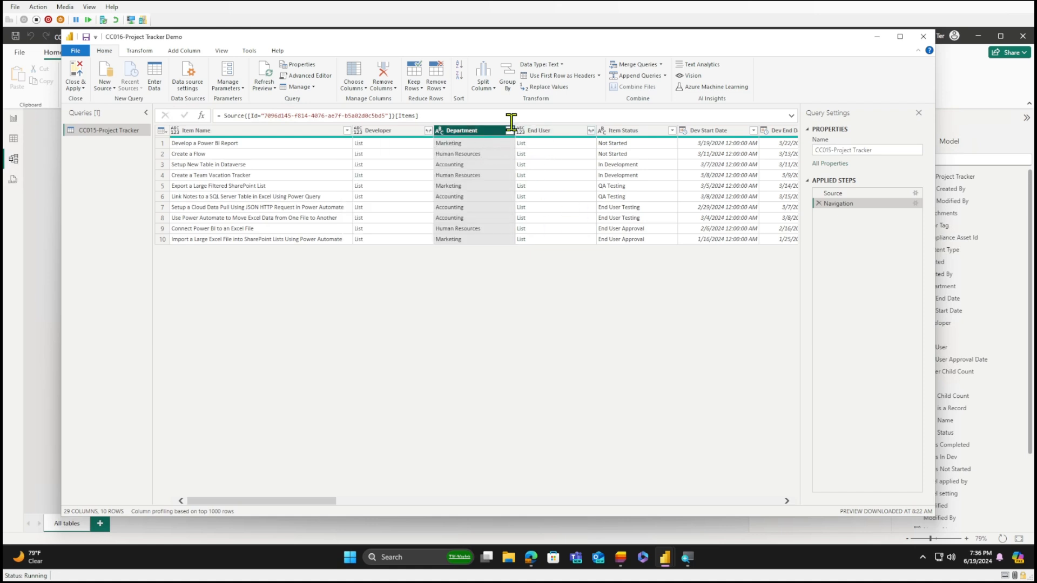
- Expand the list values in the Developer and End User columns to new rows
left_click(428, 131)
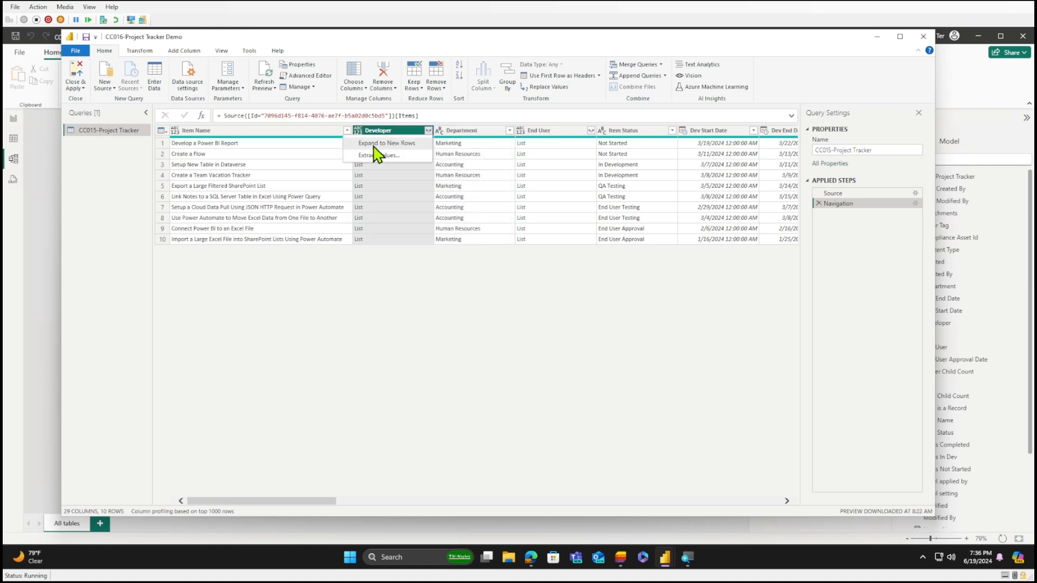
left_click(384, 144)
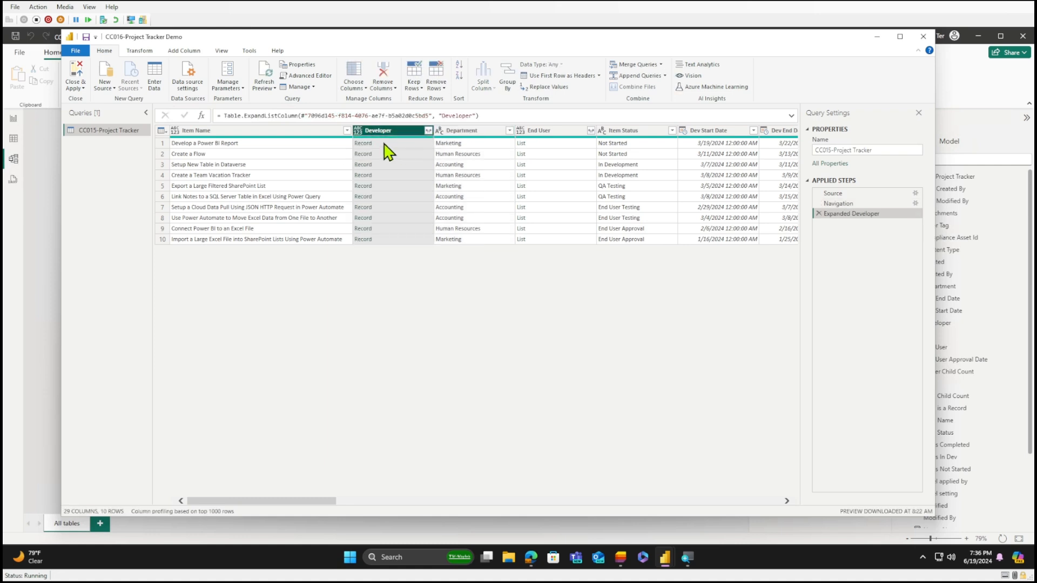
left_click(591, 131)
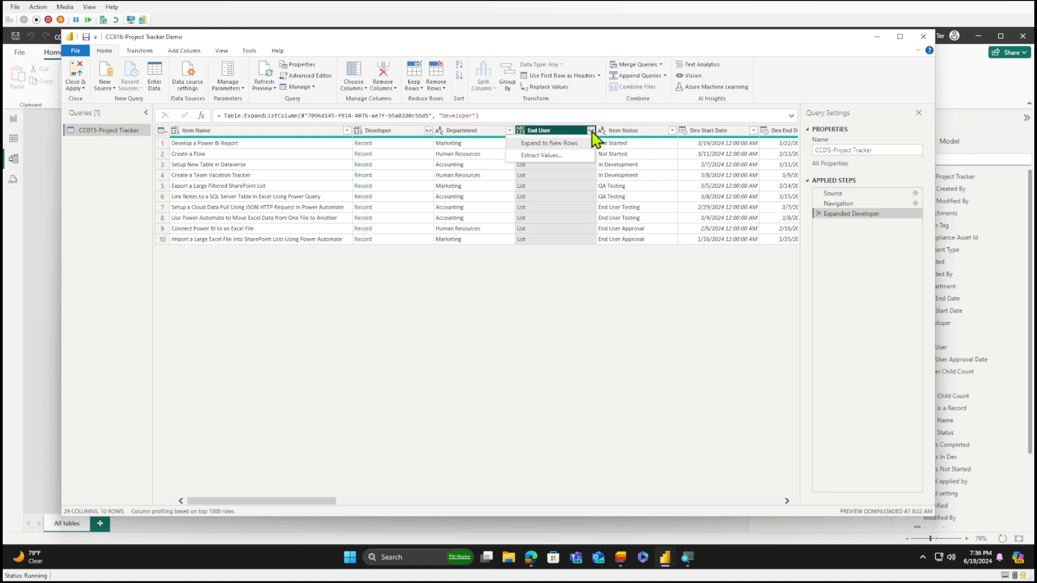
left_click(567, 144)
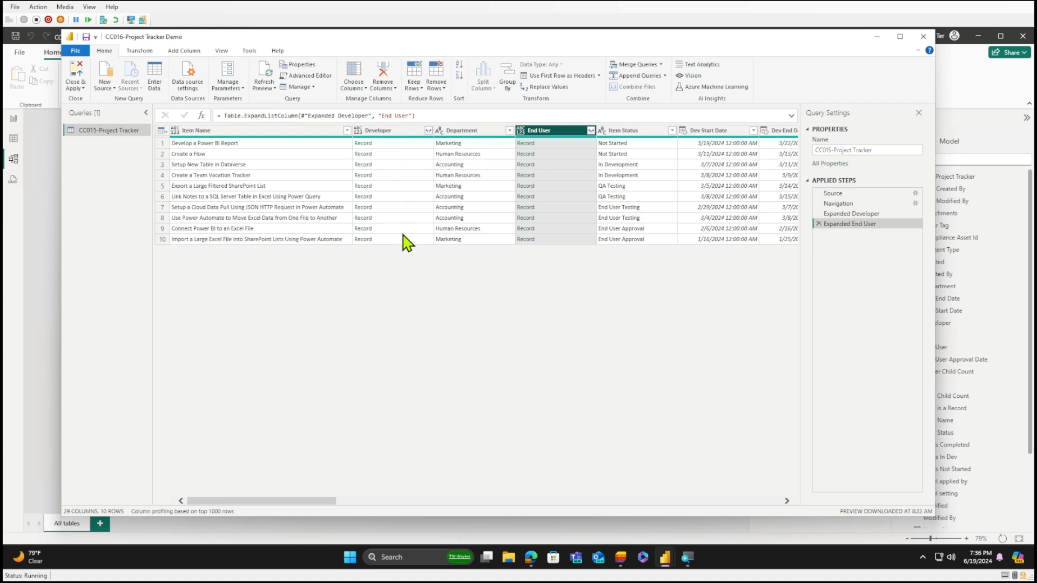
- Expand the Developer records to only the title field, keeping the original column name as prefix
left_click(421, 131)
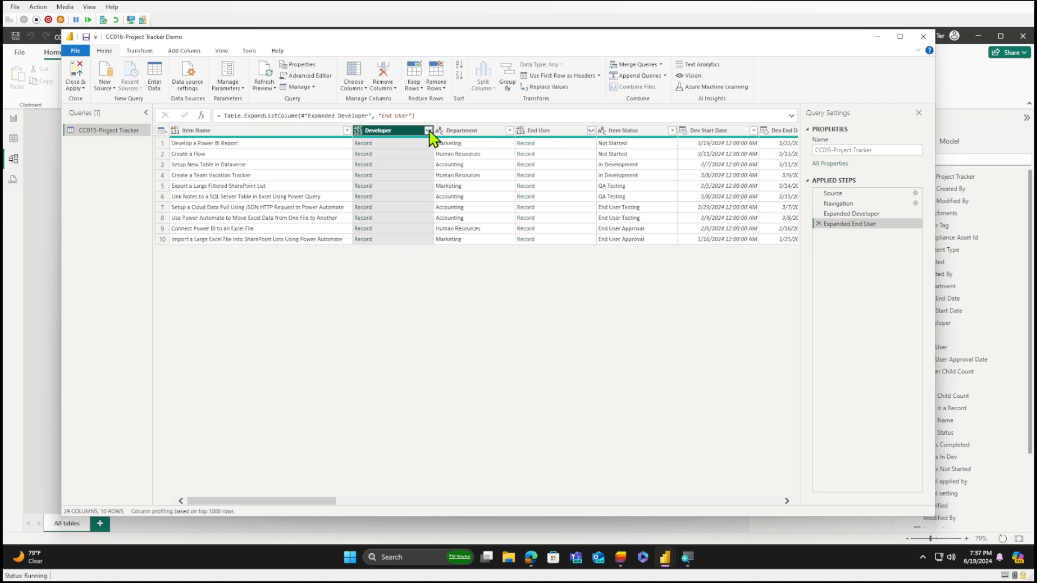
left_click(428, 131)
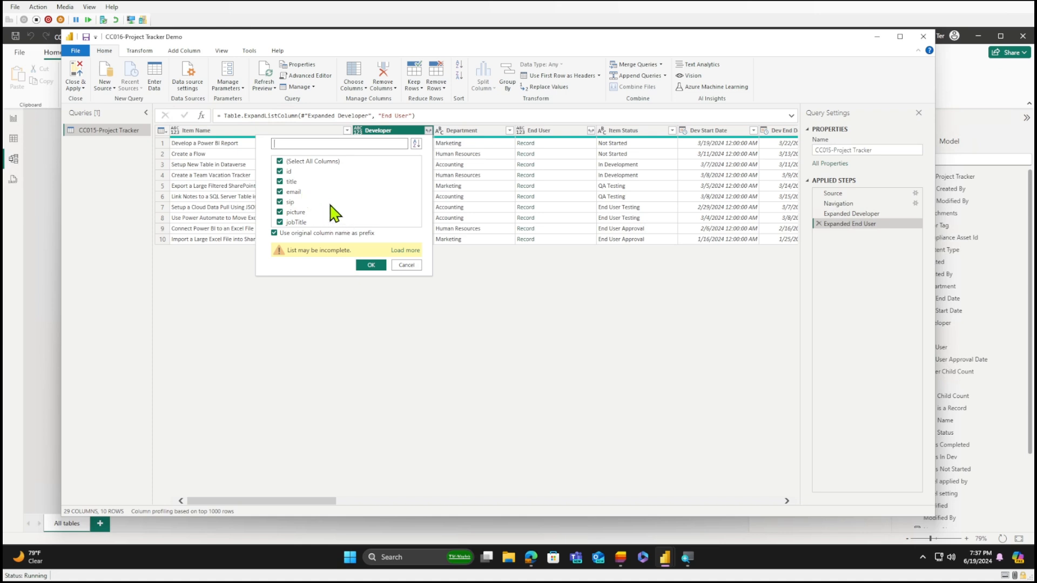
left_click(280, 161)
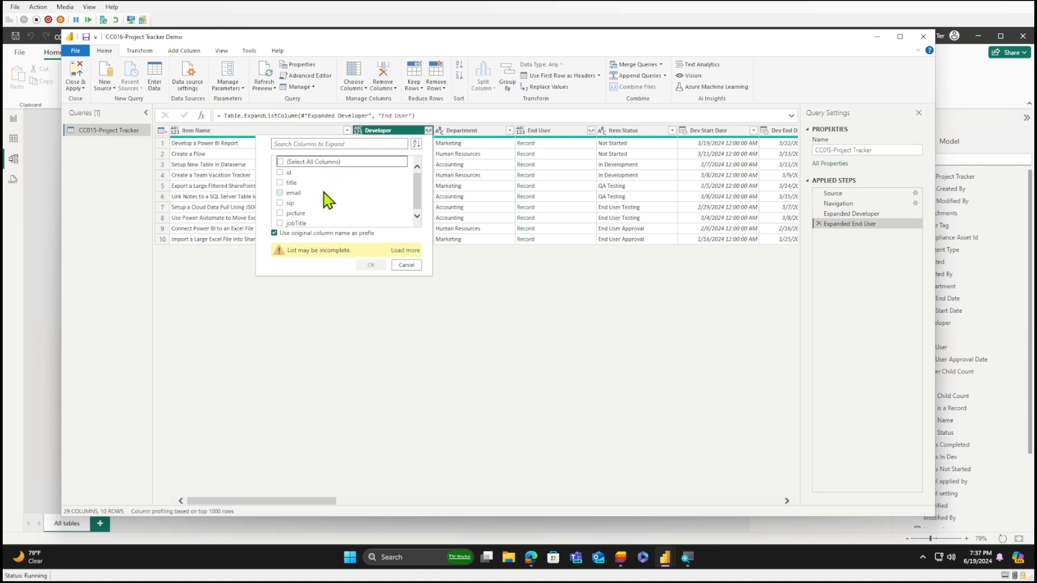
left_click(280, 182)
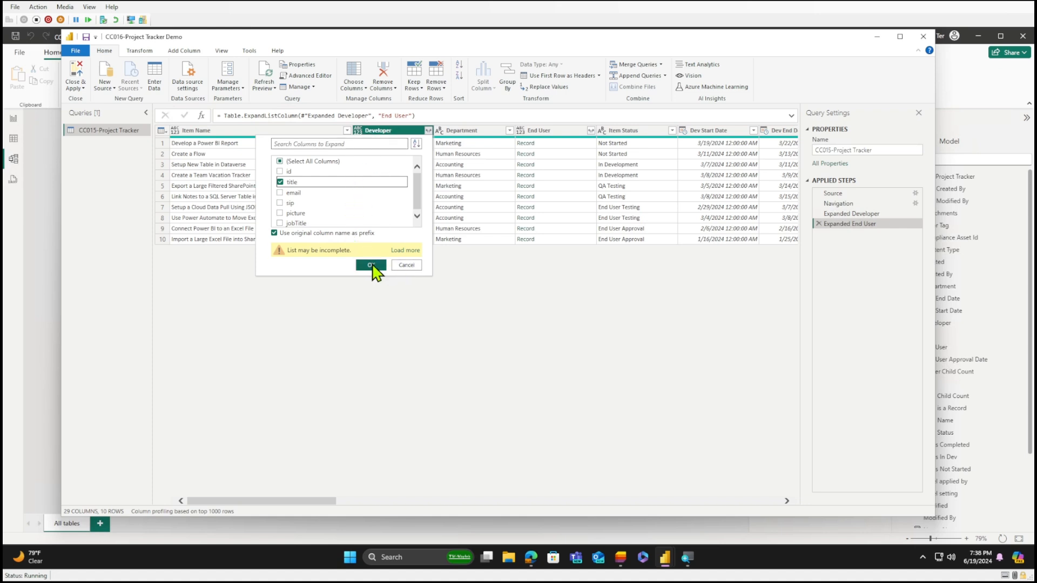
left_click(372, 266)
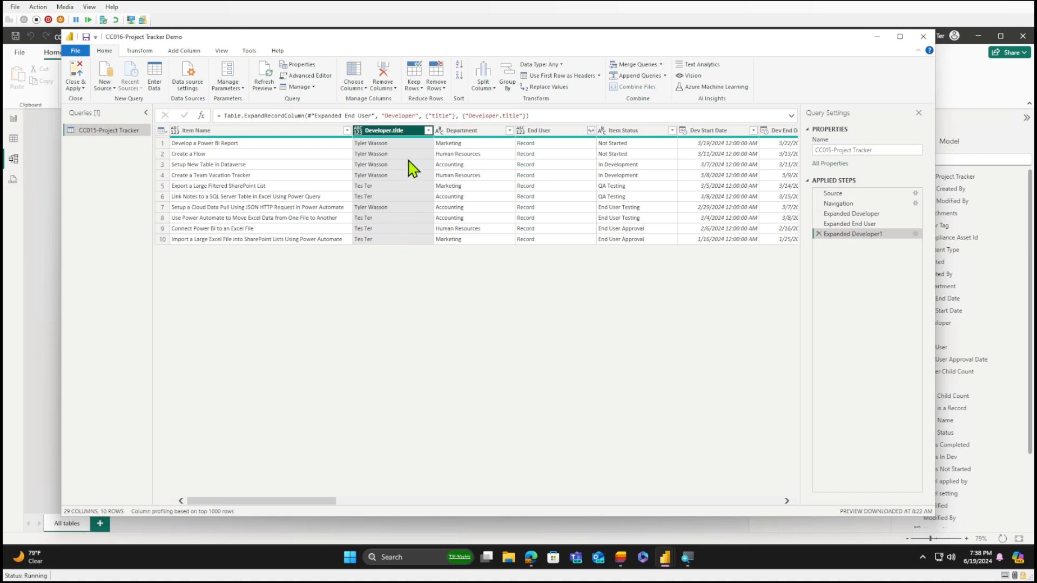
- Expand the End User records to only the title field, keeping the original column name as prefix
left_click(591, 131)
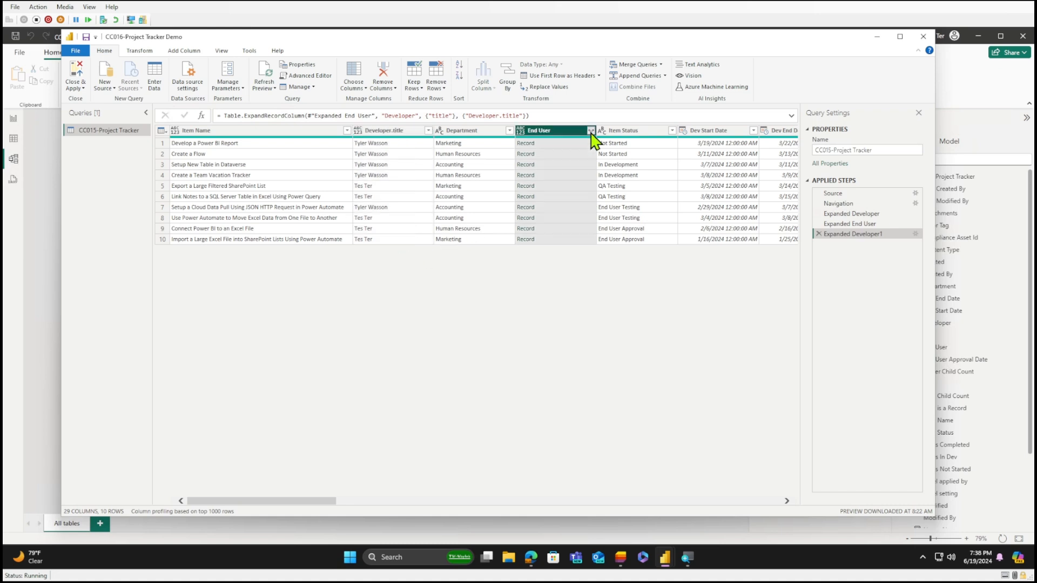
left_click(443, 161)
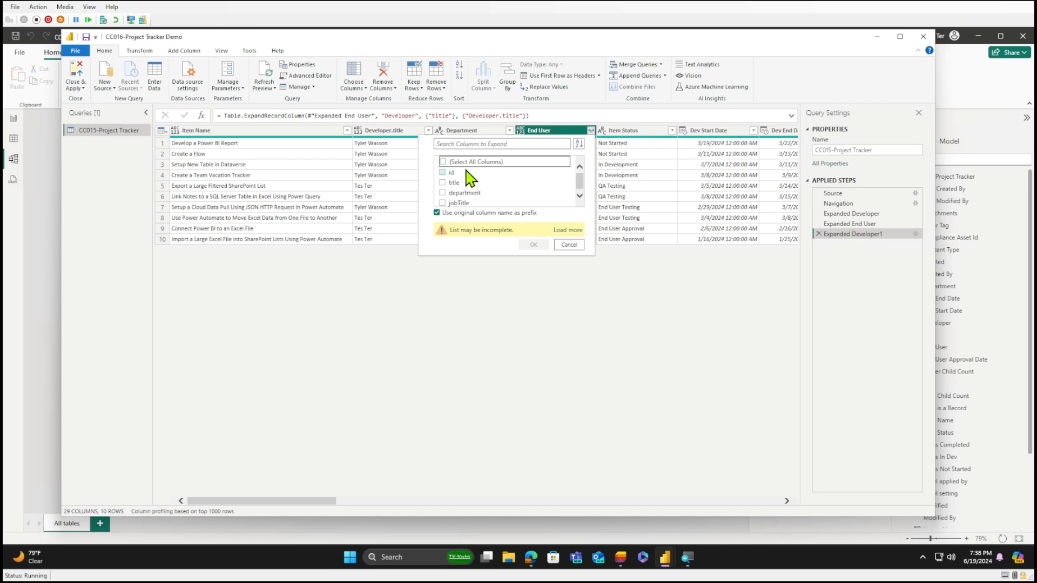
left_click(443, 182)
left_click(531, 246)
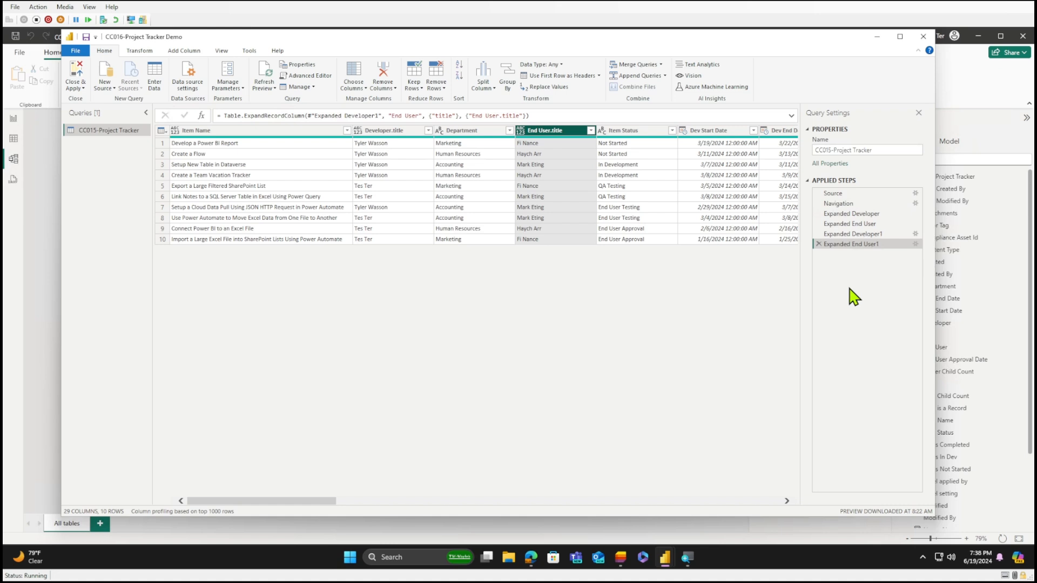
- Review the query at the Expanded Developer step, return to the last applied step, and apply the query changes to the model
left_click(850, 215)
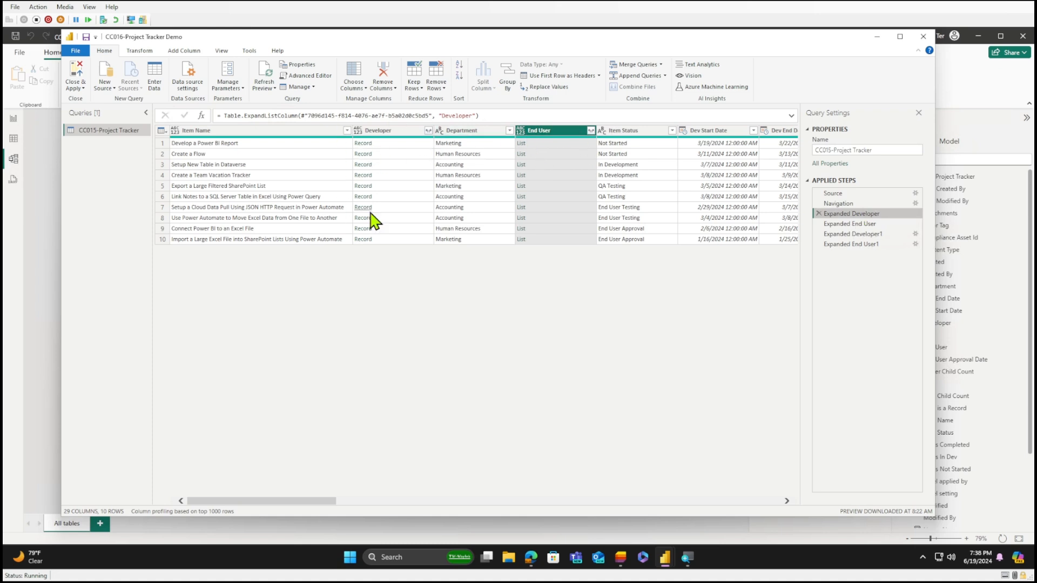
left_click(852, 244)
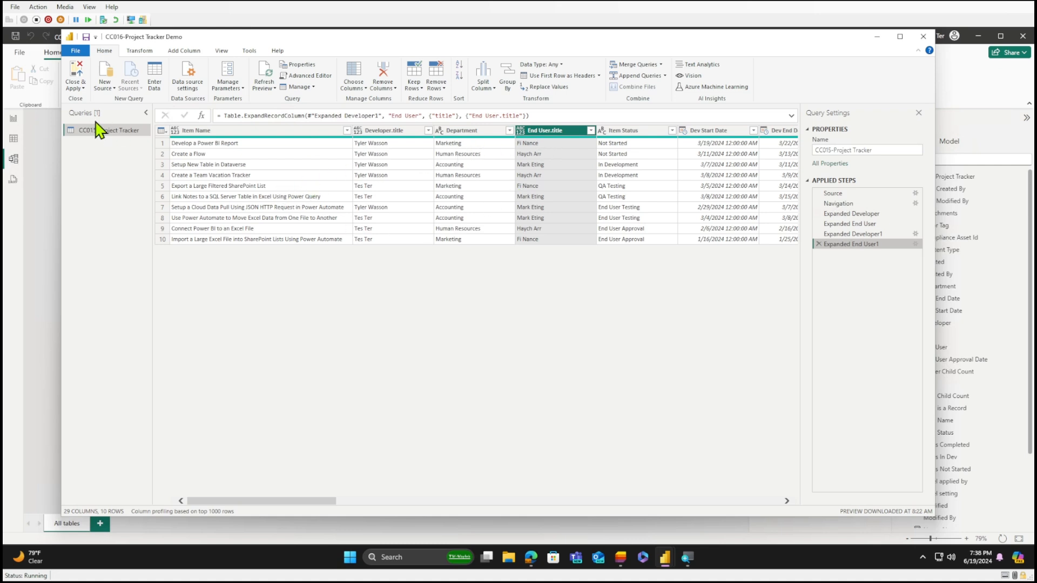
left_click(75, 73)
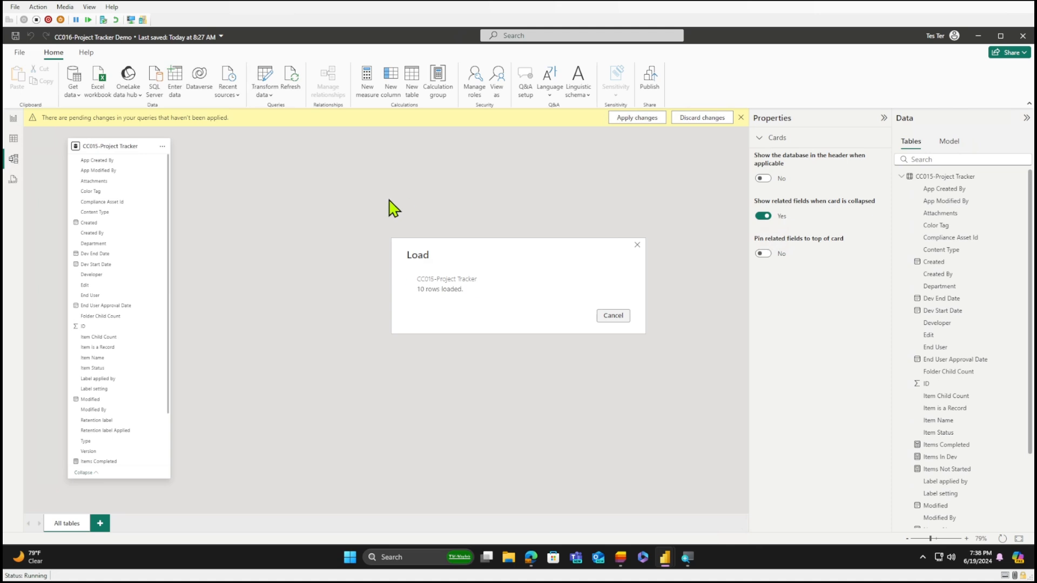
- Check the Developer.title and End User.title columns in the loaded table data
left_click(14, 139)
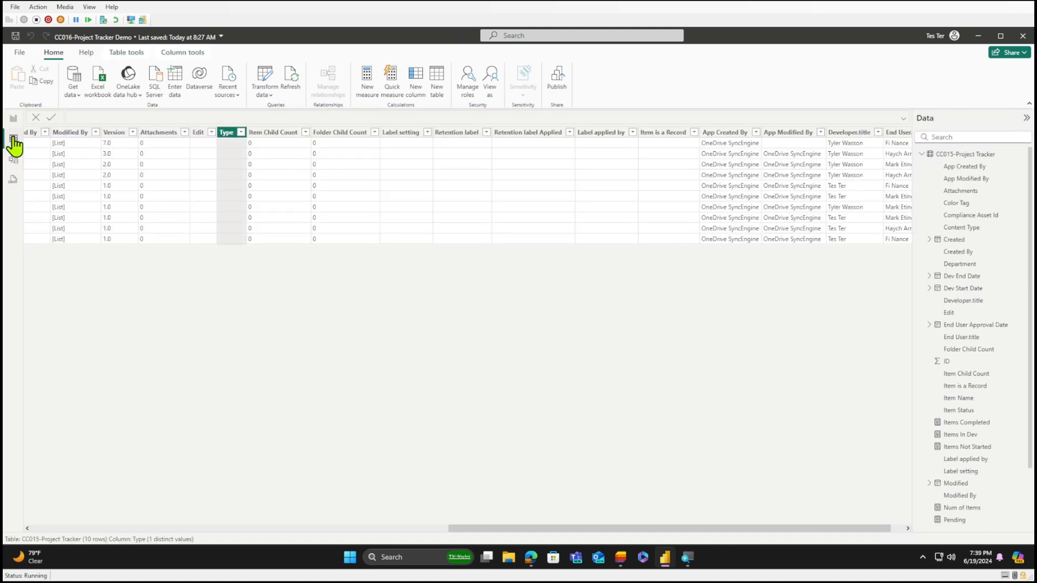
scroll(813, 187, "right", 1)
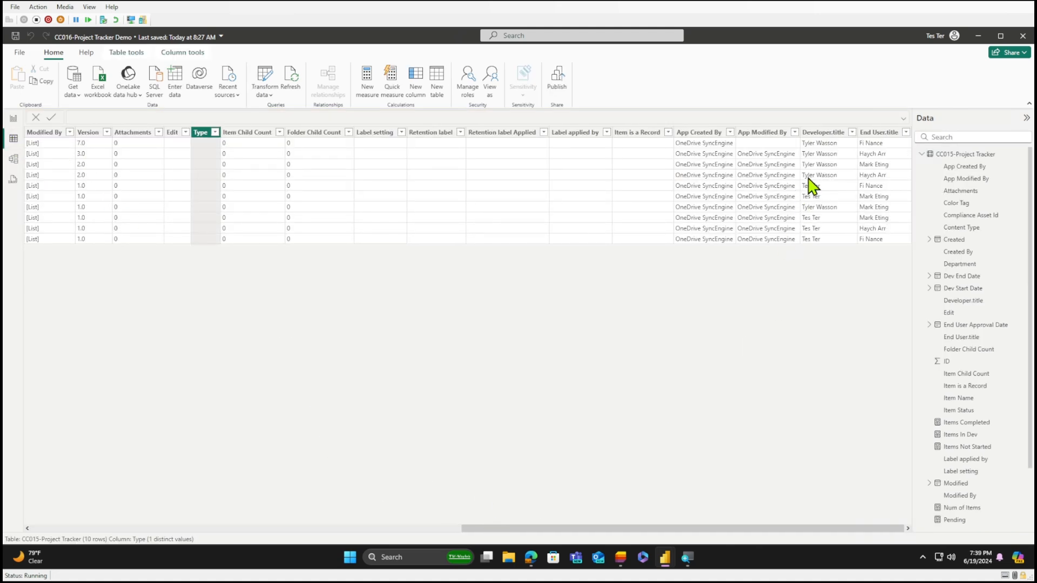
left_click(820, 134)
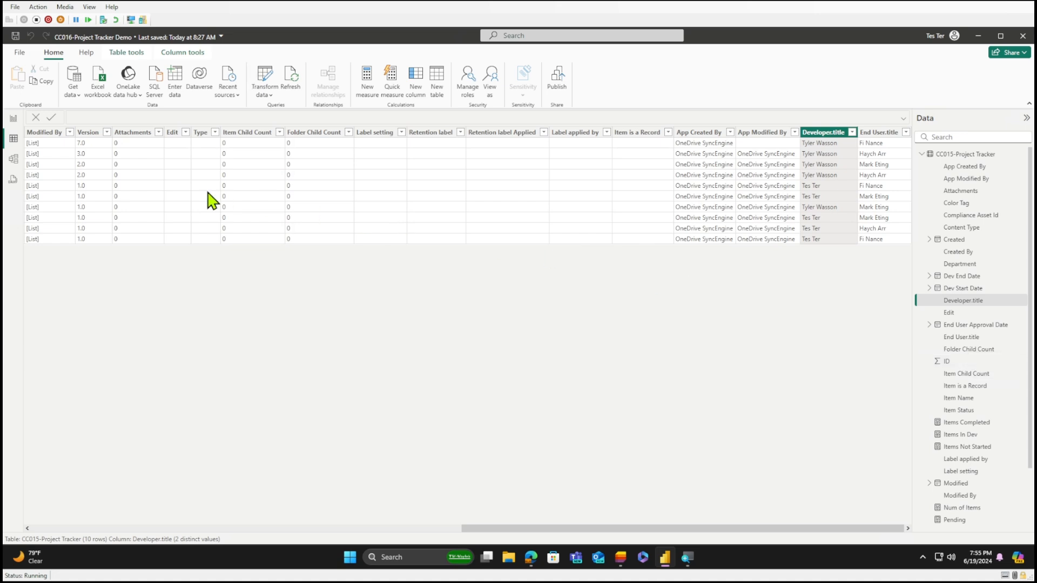
left_click(14, 158)
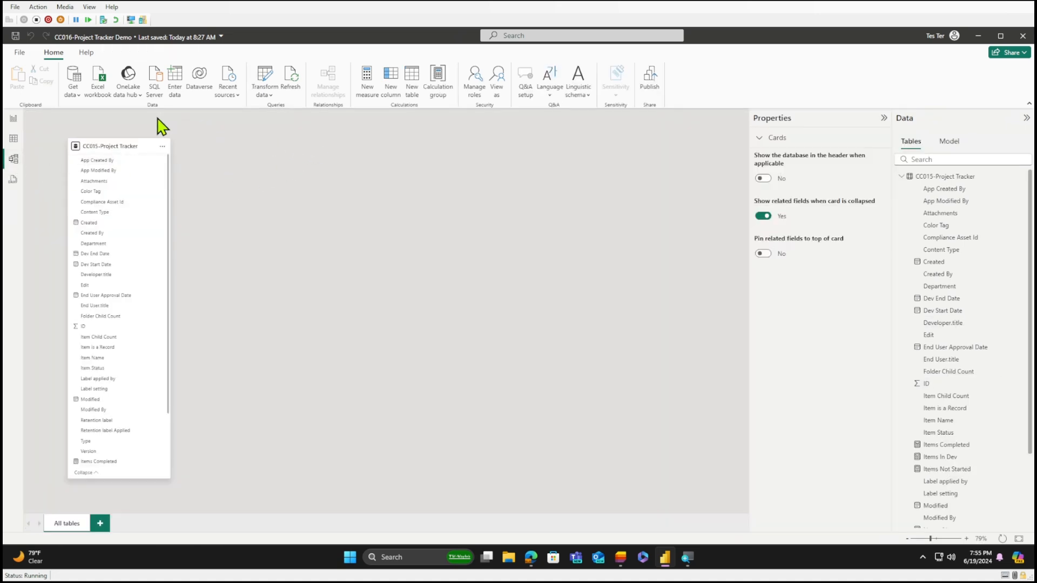
left_click(75, 95)
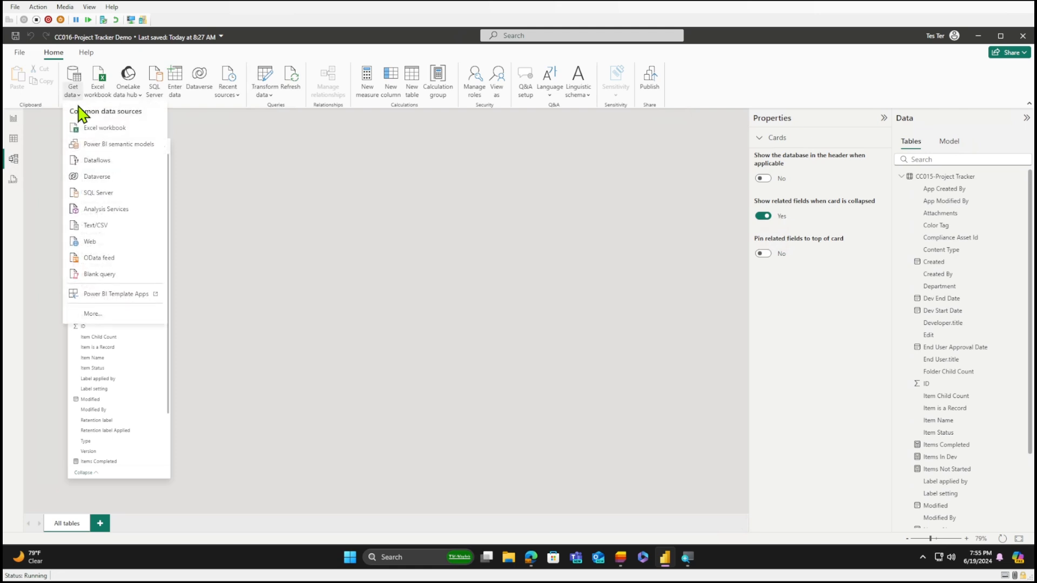
left_click(119, 262)
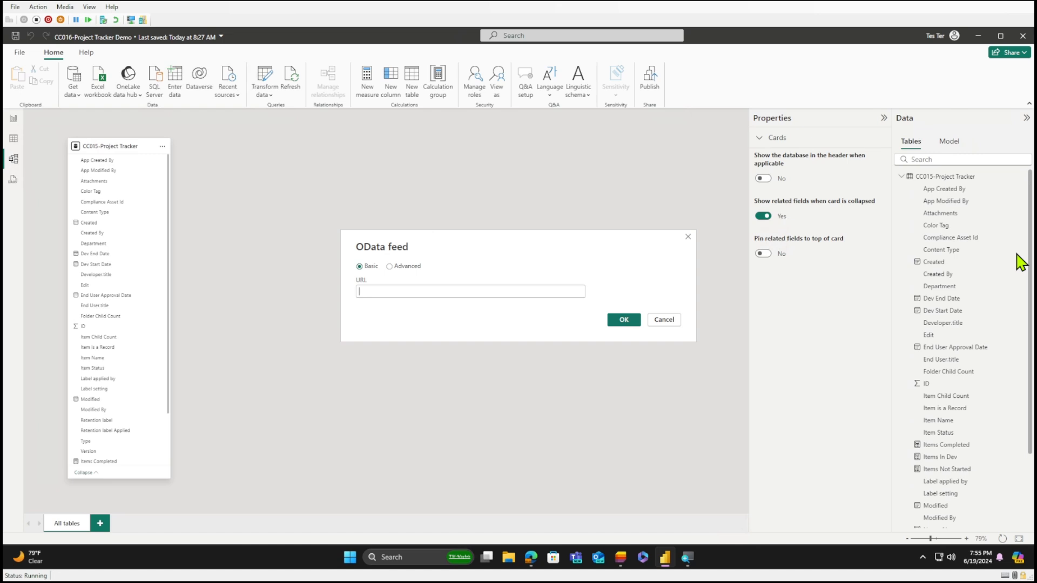
type("https://sharepointsitename.sharepoint.com/_vti_bin/listdata.svc")
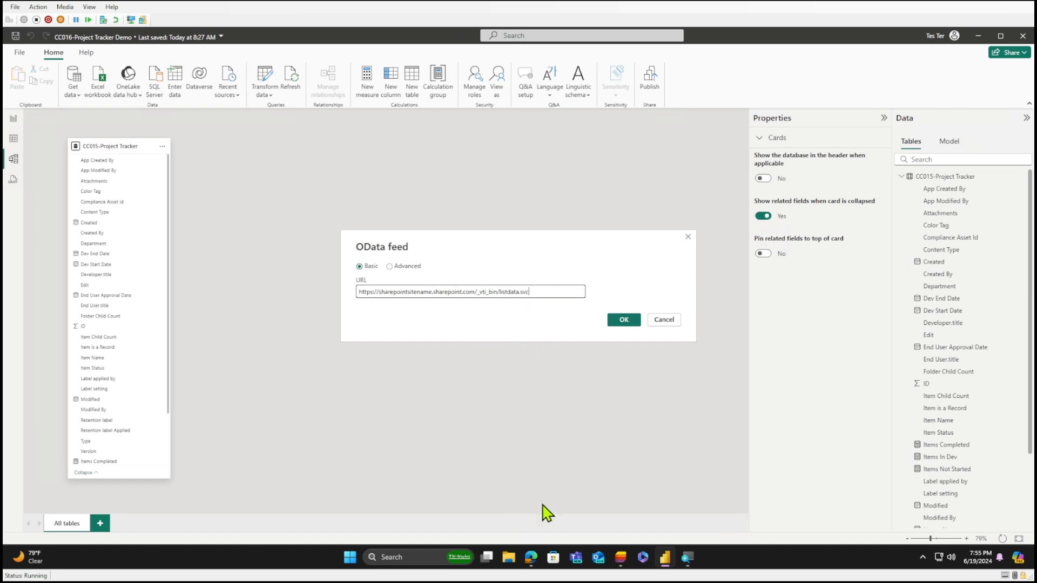
key("alt+Tab")
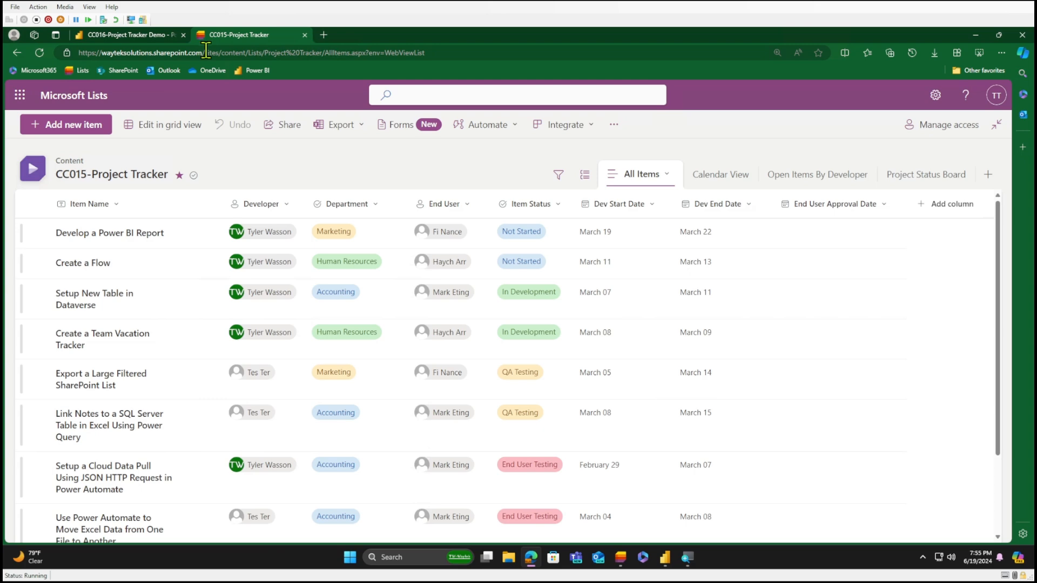
left_click_drag(205, 53, 48, 50)
key("ctrl+c")
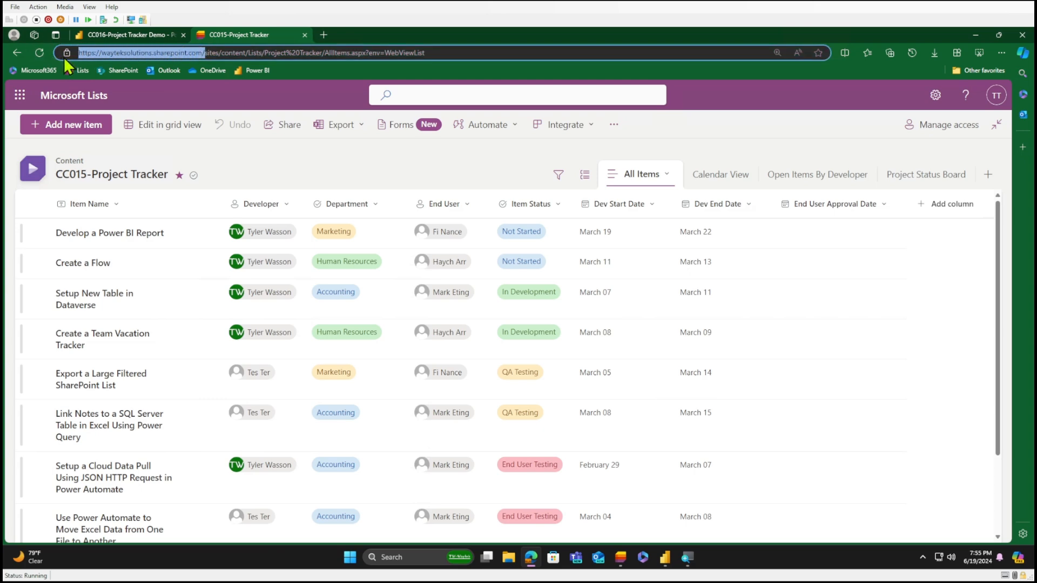
key("alt+Tab")
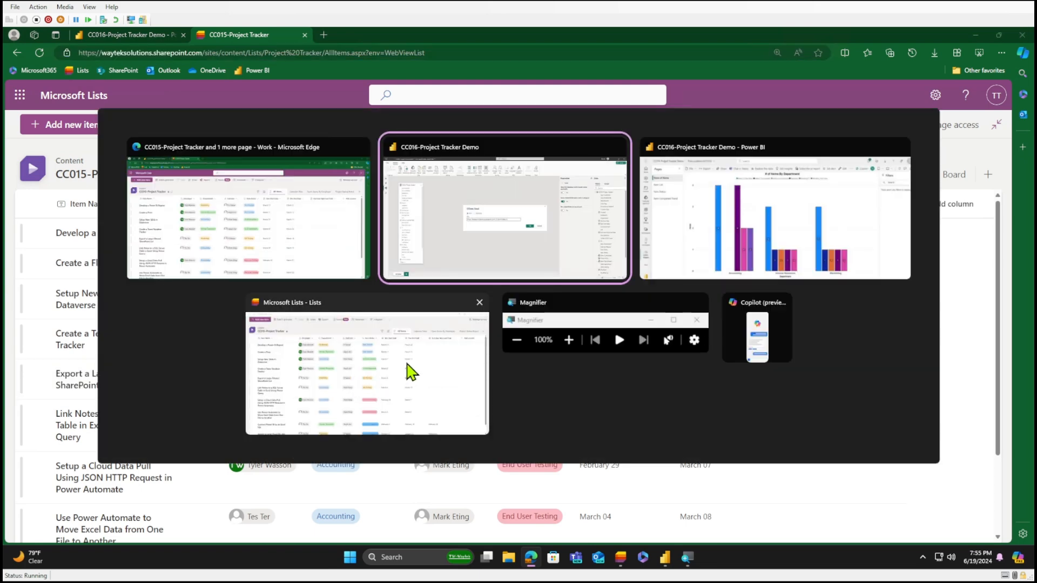
left_click_drag(476, 291, 343, 289)
key("ctrl+v")
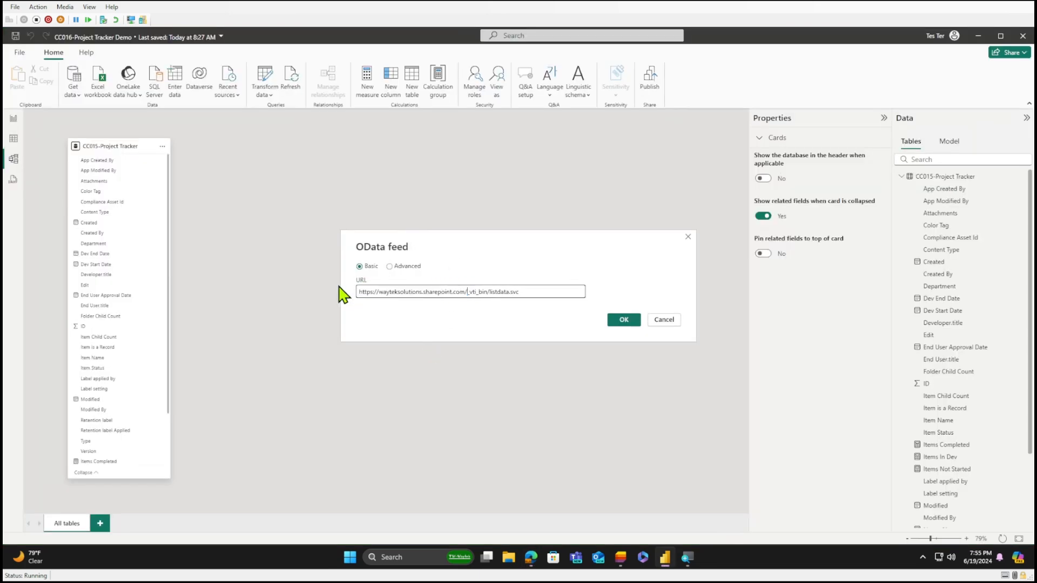
left_click(623, 319)
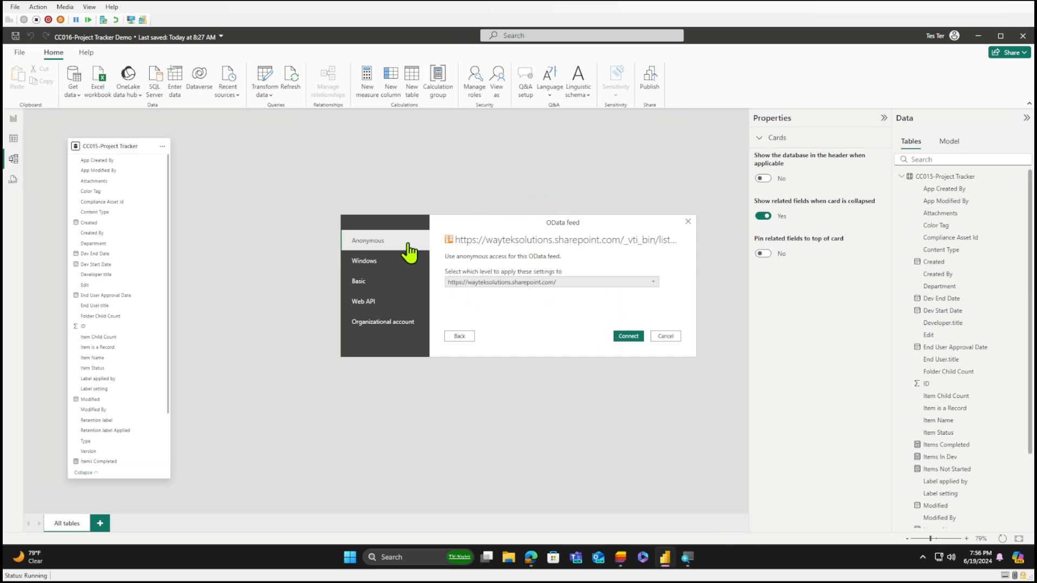
- Authenticate the OData feed by signing in with the organizational account and connect to it
left_click(398, 339)
left_click(465, 272)
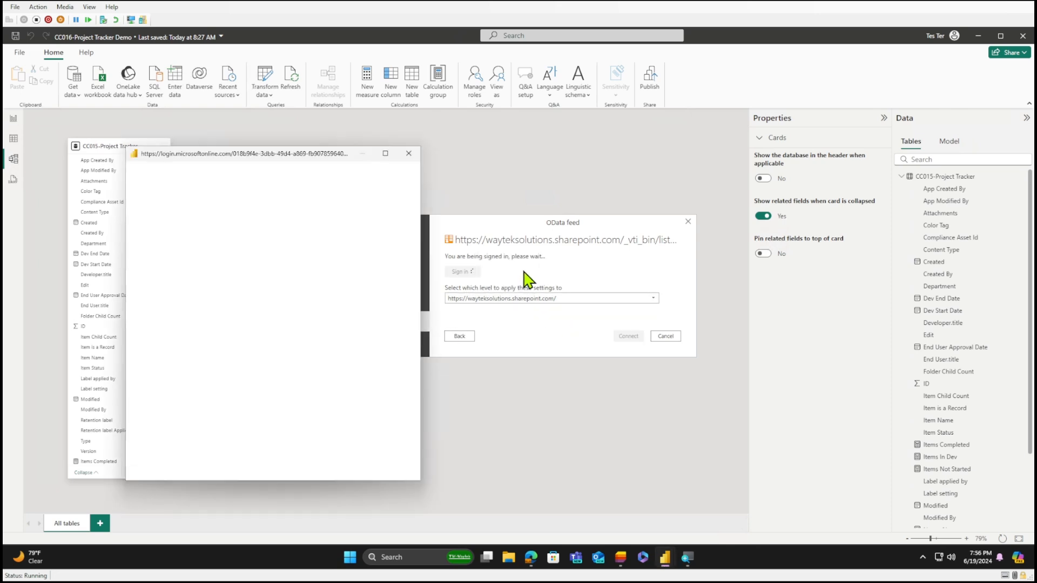
left_click(259, 270)
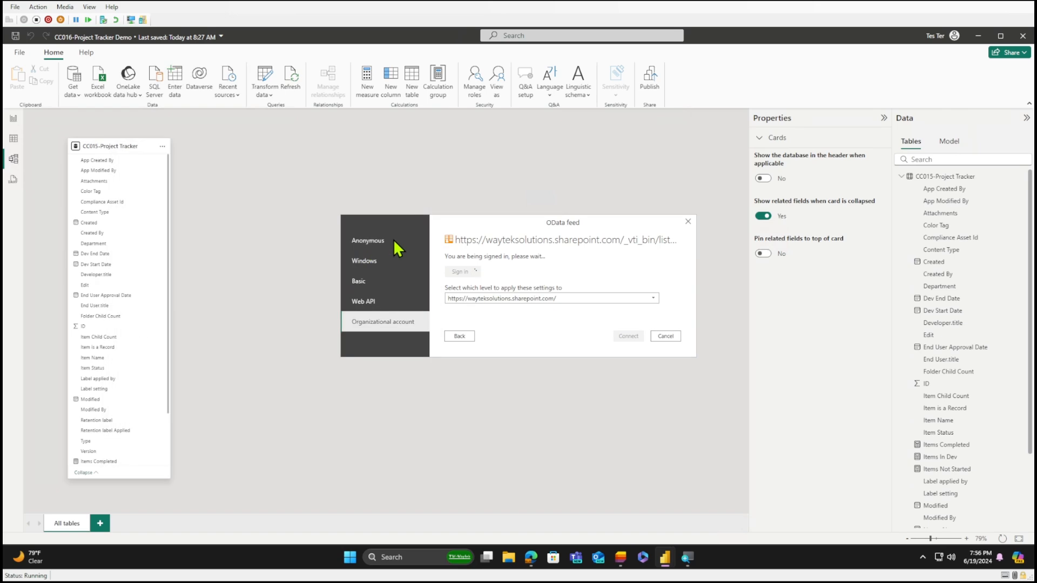
left_click(626, 337)
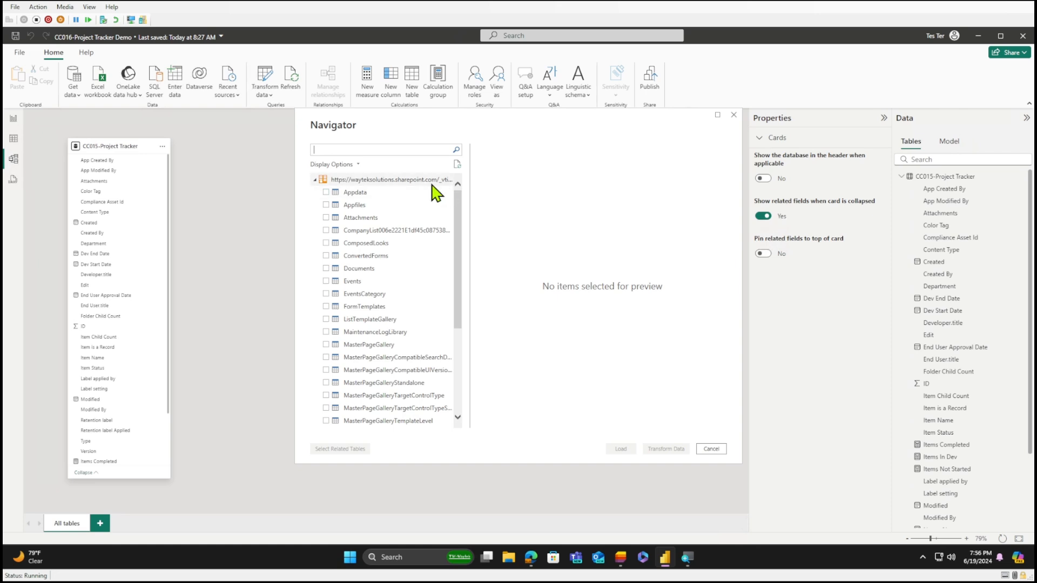
- Search the feed's tables for "user" and load the UserInformationList table into the model
mouse_move(456, 207)
left_mouse_down()
mouse_move(463, 202)
mouse_move(463, 238)
mouse_move(464, 197)
left_mouse_up()
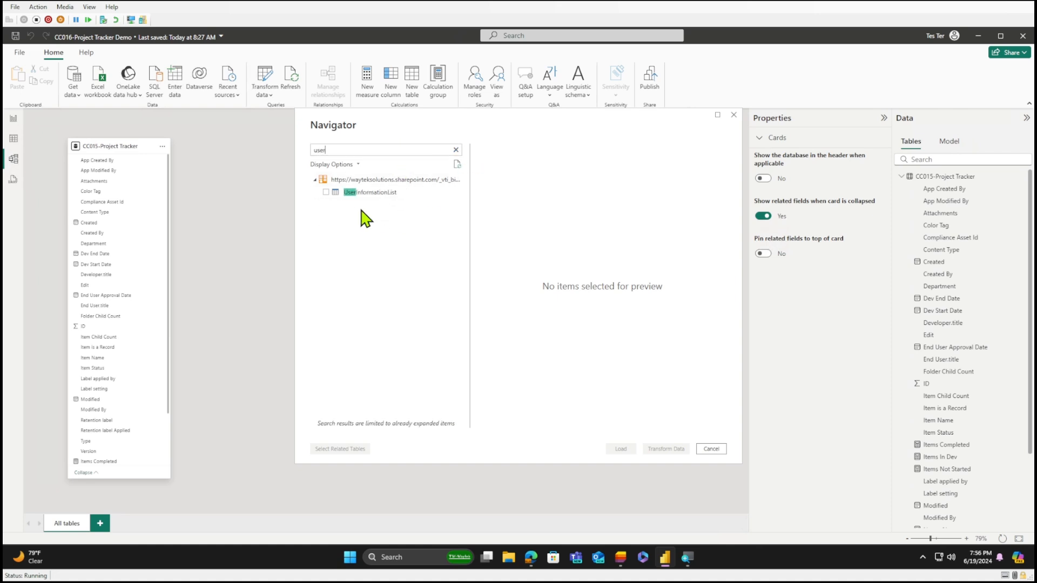
left_click(325, 194)
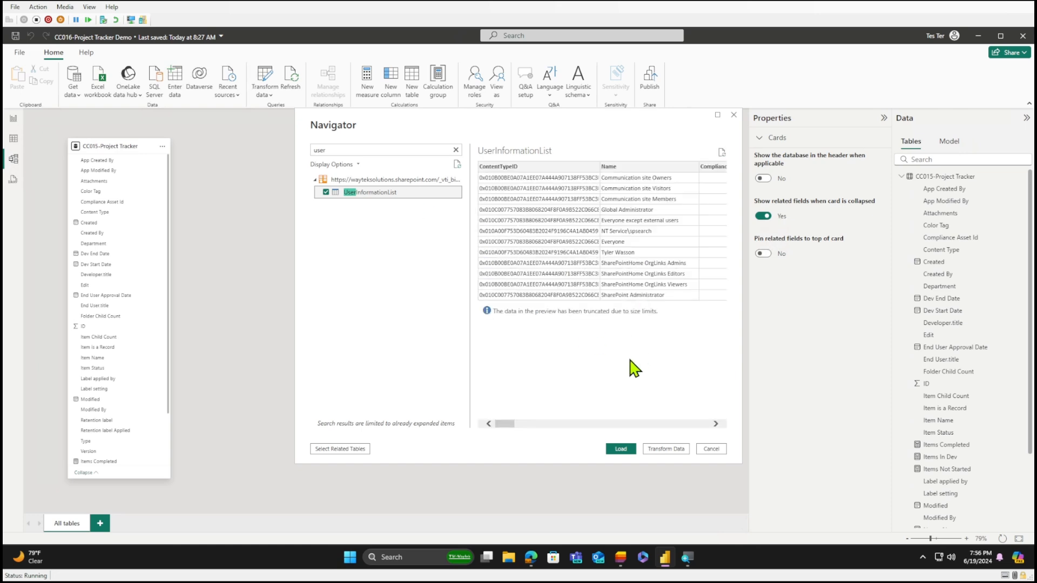
left_click(624, 450)
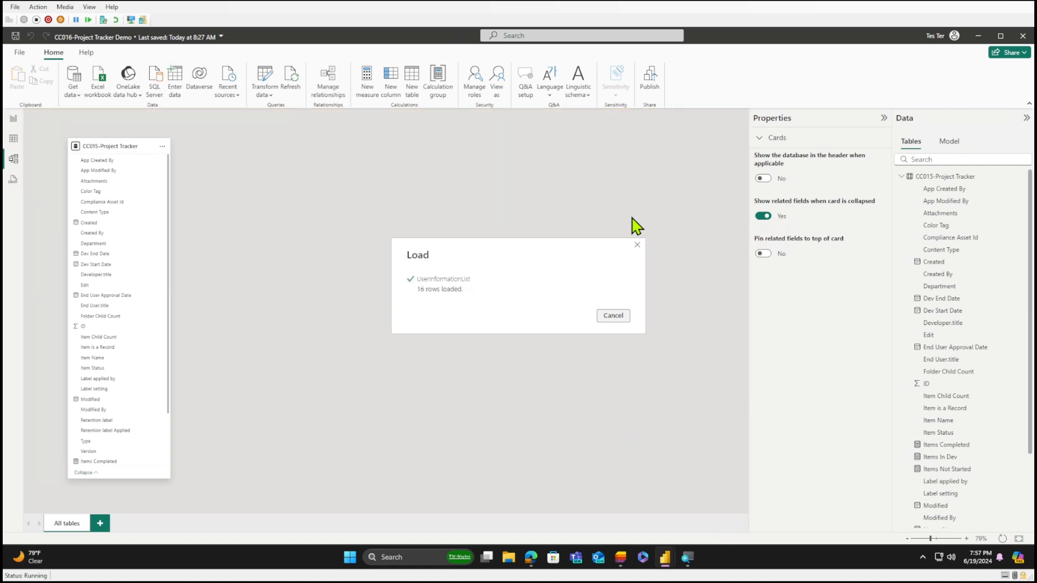
- Place the UserInformationList card beside CC015-Project Tracker, enlarge it to show more fields, reposition both cards, and select the EMail field
left_click_drag(229, 257, 317, 145)
left_click_drag(326, 257, 309, 495)
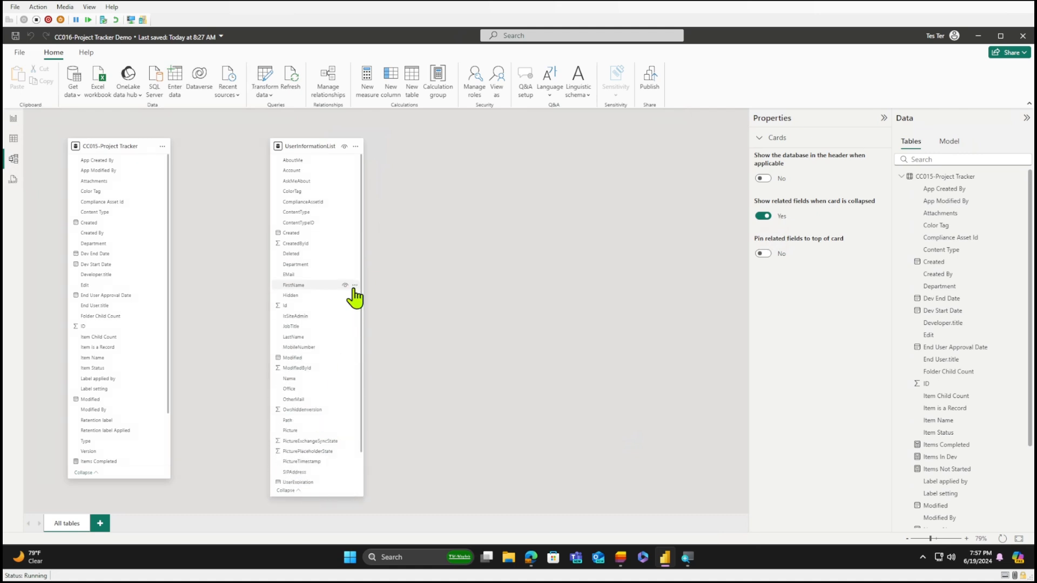
left_click_drag(322, 145, 400, 146)
left_click_drag(109, 146, 192, 151)
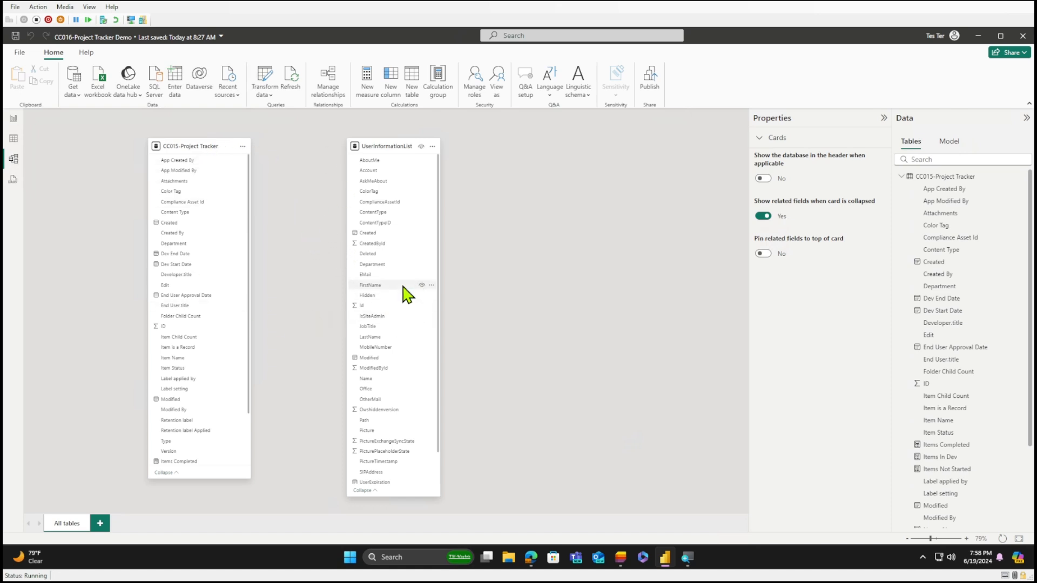
left_click(378, 279)
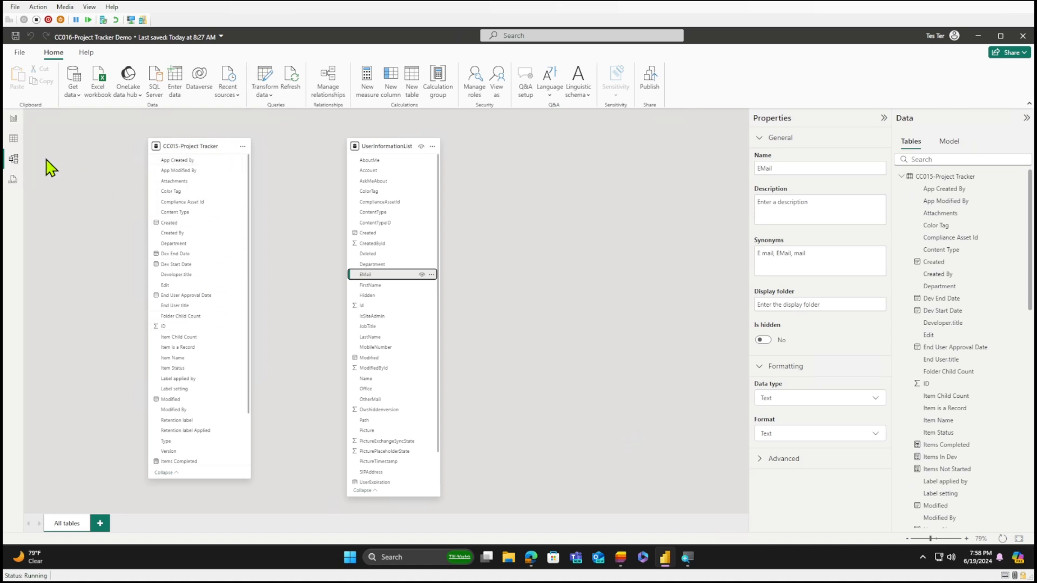
- Open the query editor and delete the Expanded Developer1 step from the CC015-Project Tracker query
left_click(269, 81)
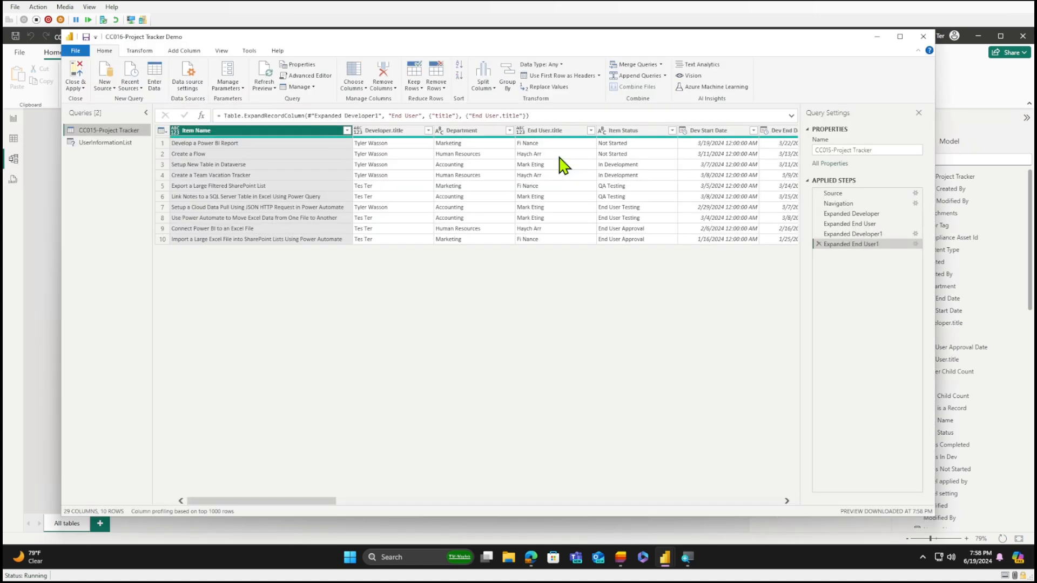
left_click(105, 142)
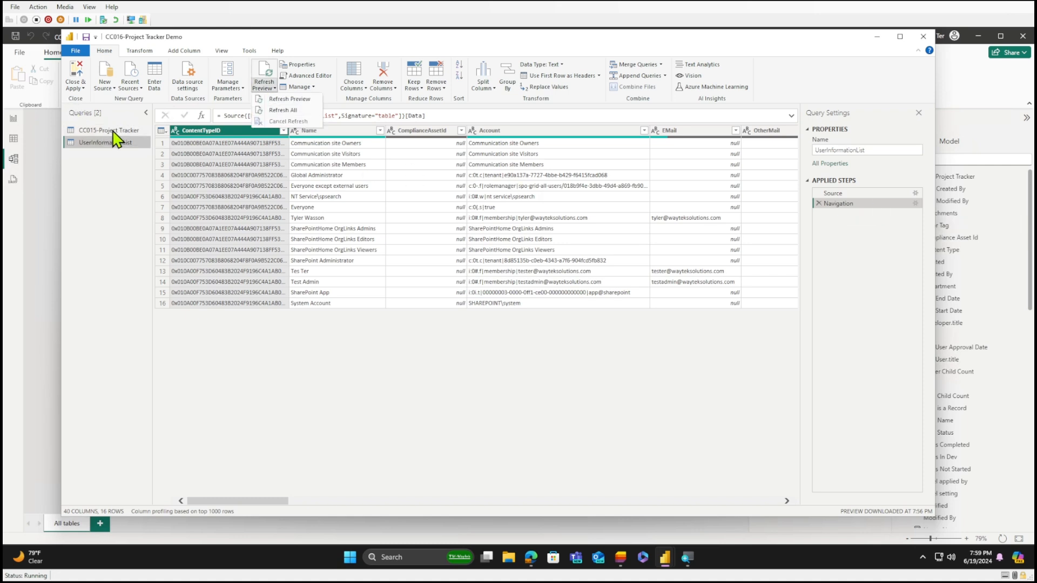
left_click(126, 135)
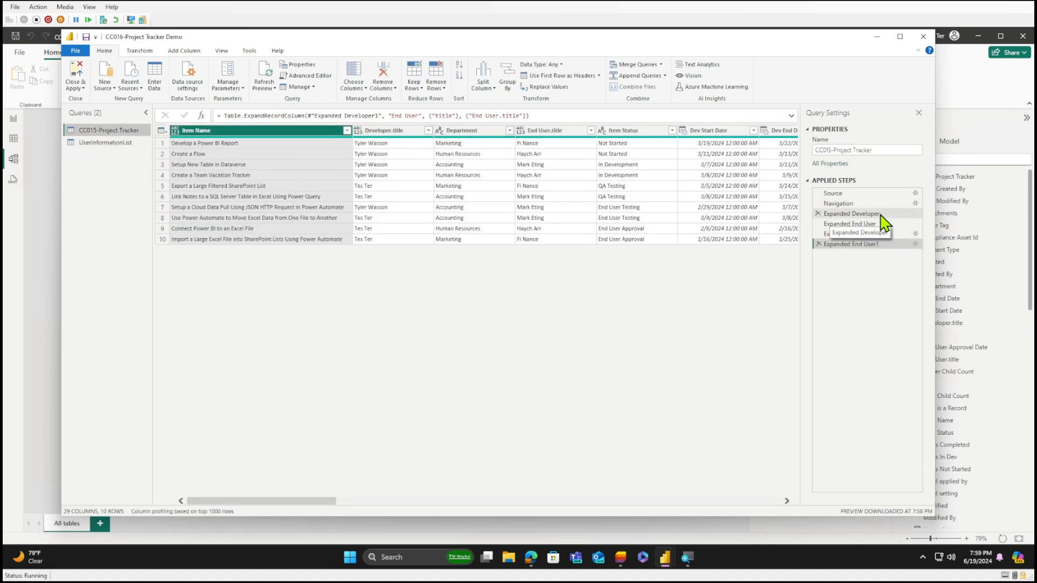
left_click(851, 213)
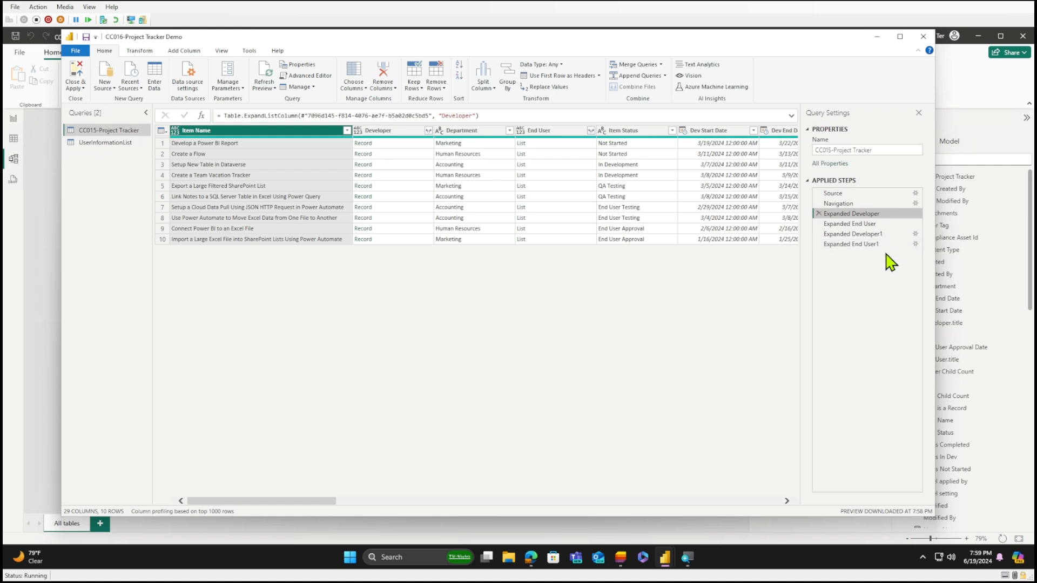
left_click(882, 234)
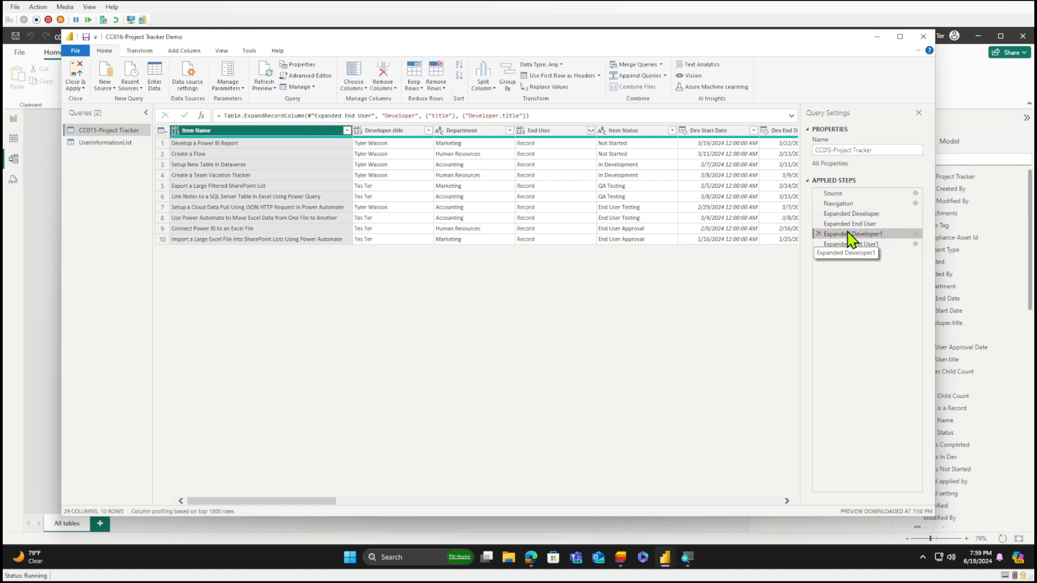
left_click(819, 234)
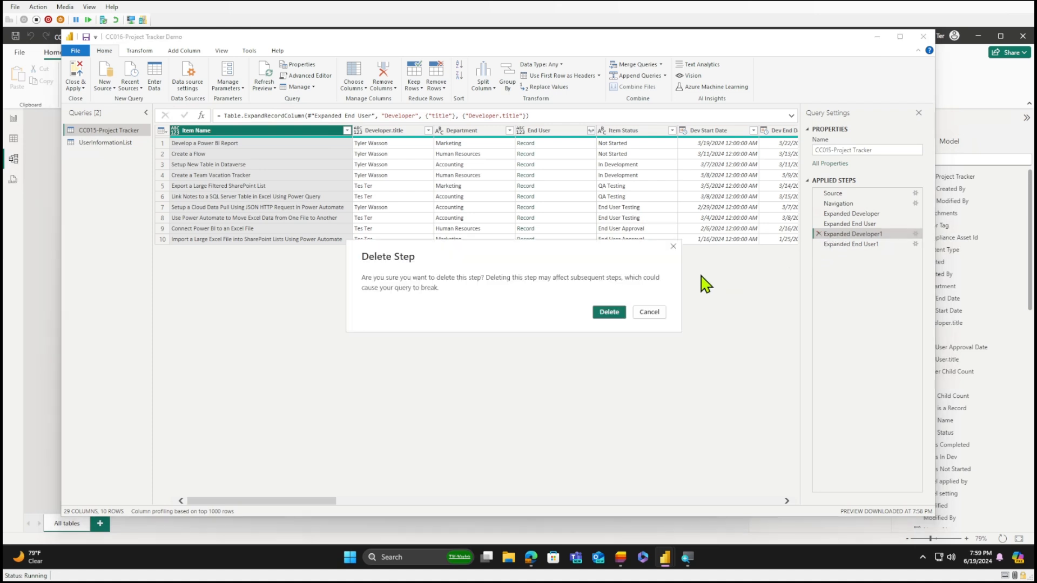
left_click(616, 314)
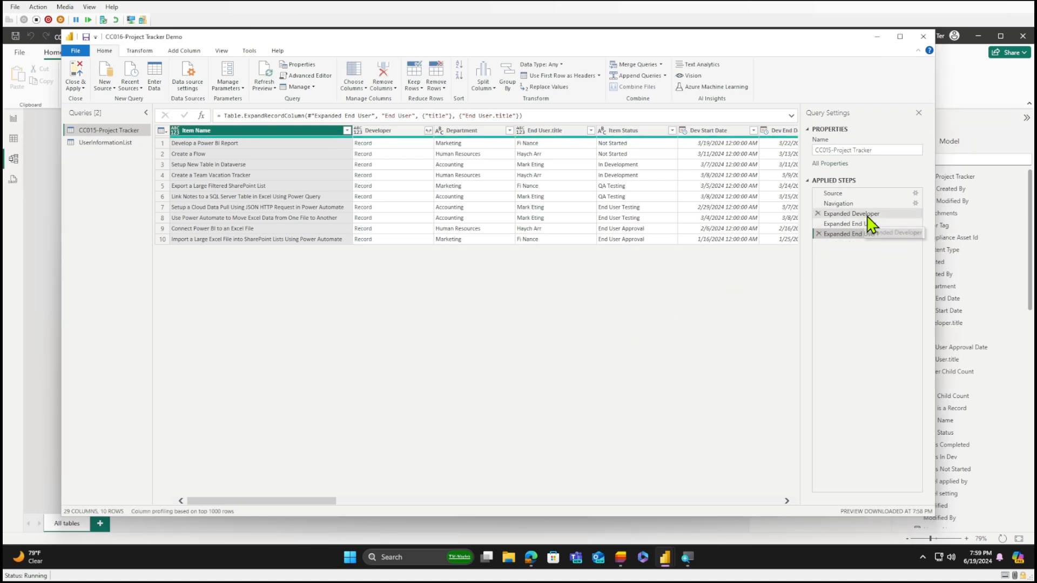
- After the Expanded Developer step, insert an expansion of the Developer records with only the title and email fields
left_click(865, 214)
left_click(429, 130)
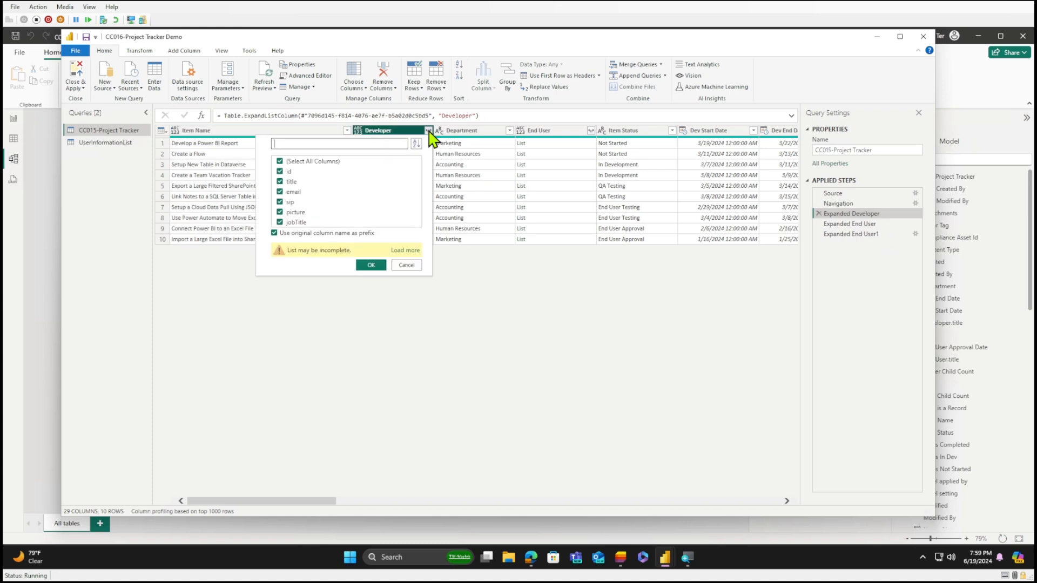
left_click(280, 161)
left_click(279, 183)
left_click(280, 192)
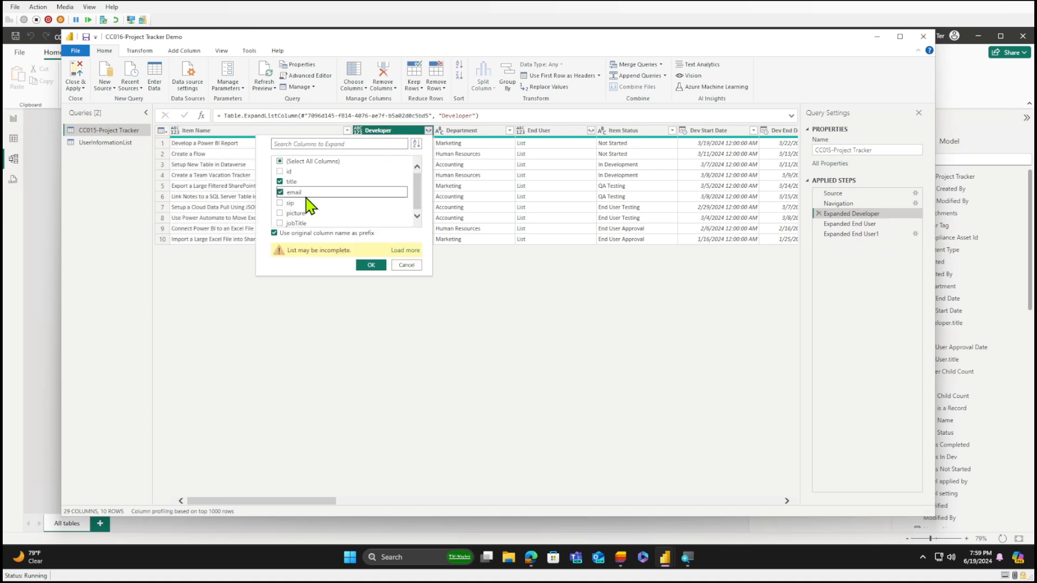
left_click(377, 265)
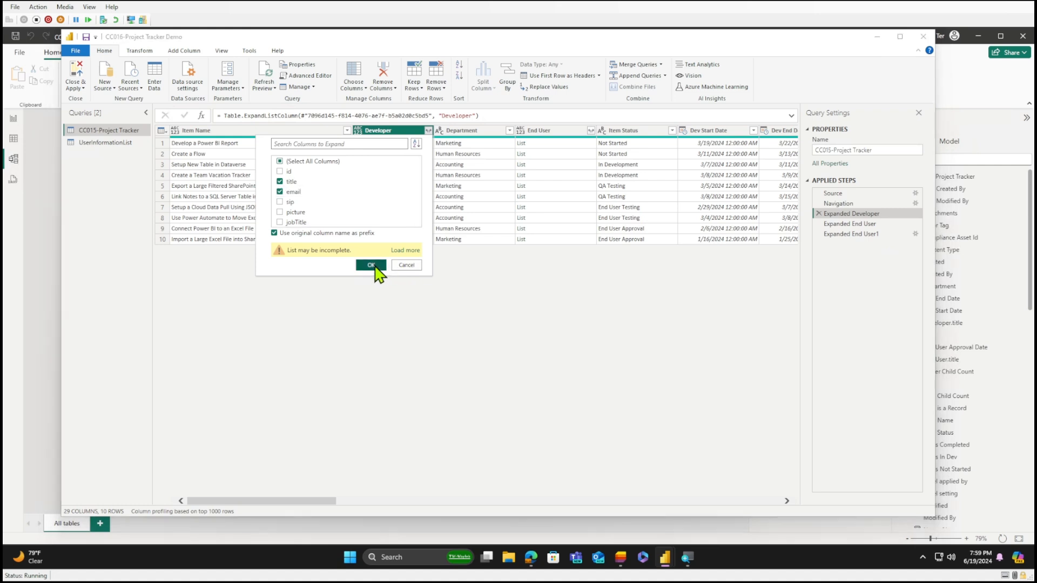
left_click(609, 313)
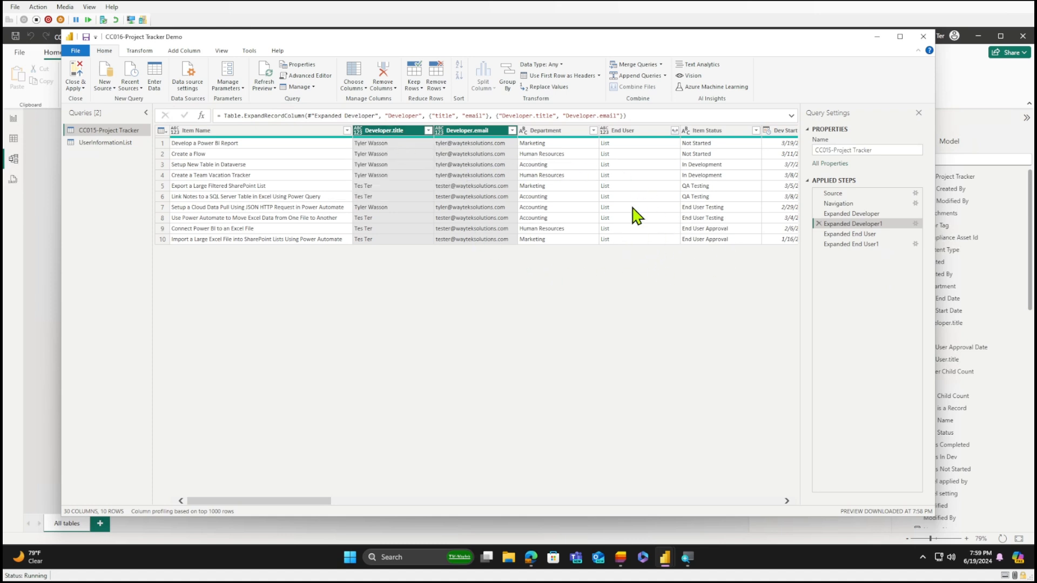
- Examine which fields the End User column offers for expansion at the Expanded End User step, leaving the existing expansion as it is
left_click(633, 135)
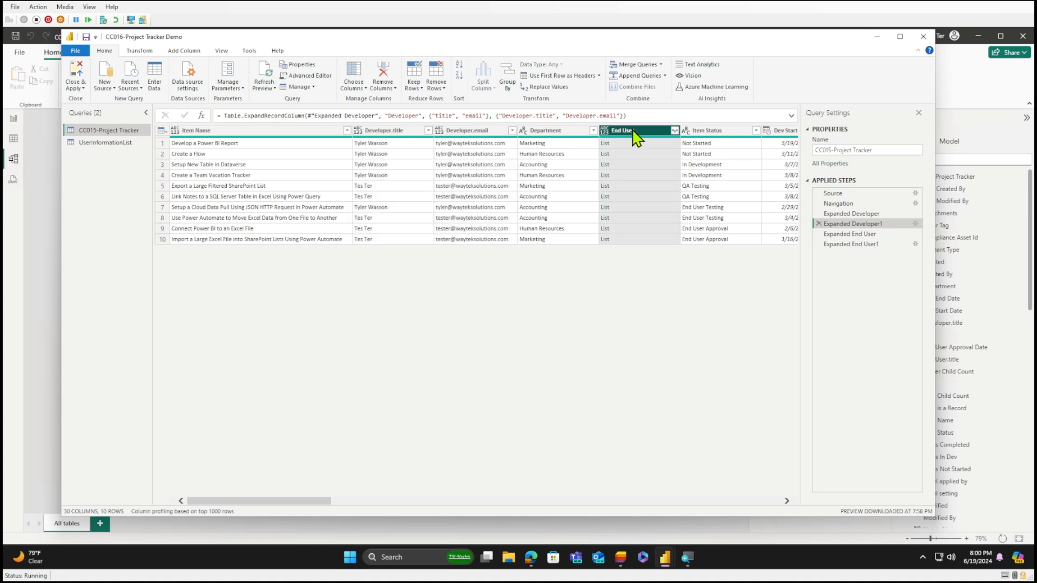
left_click(675, 131)
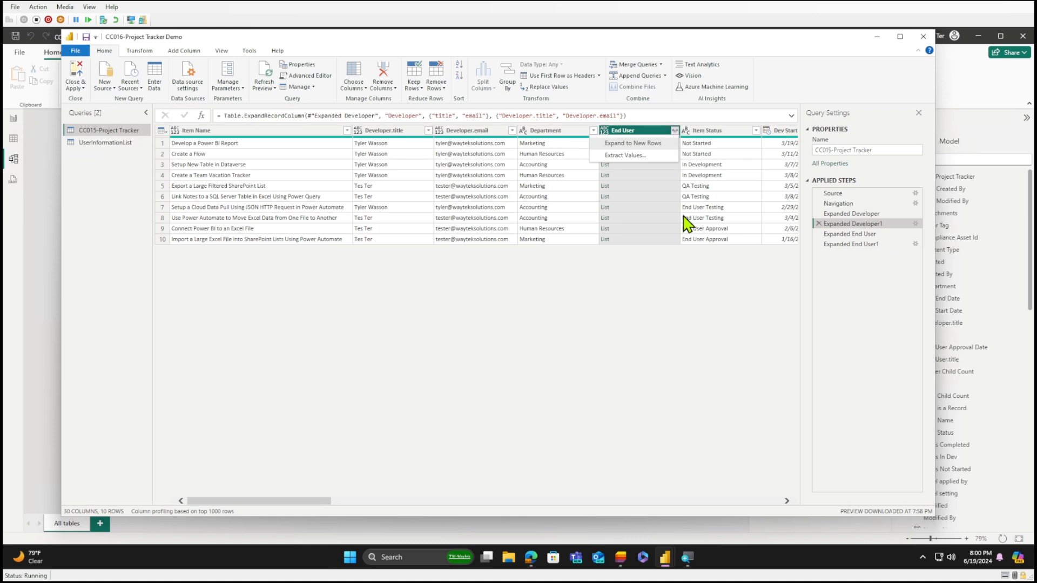
left_click(689, 283)
left_click(850, 235)
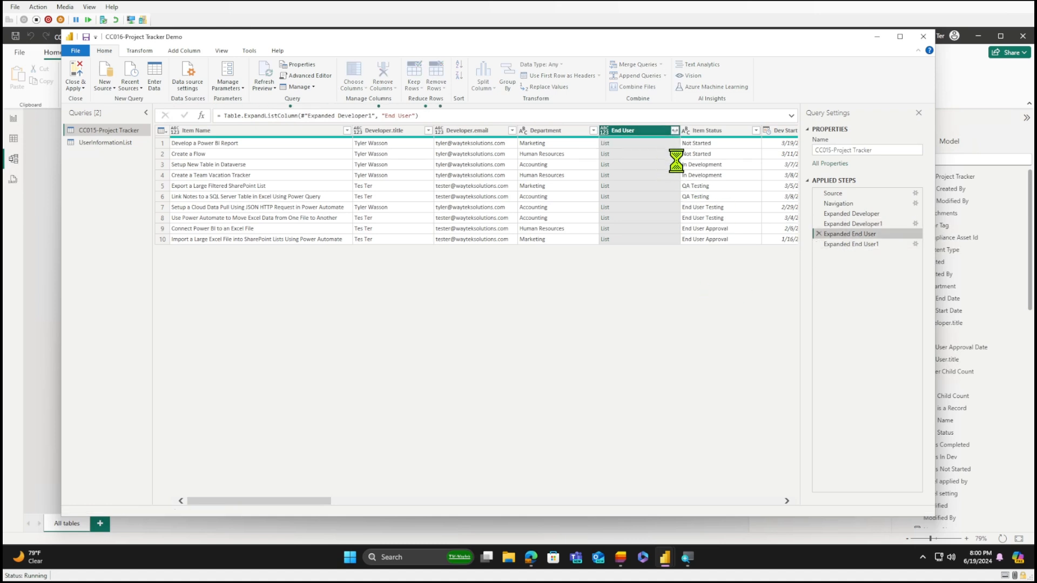
left_click(674, 131)
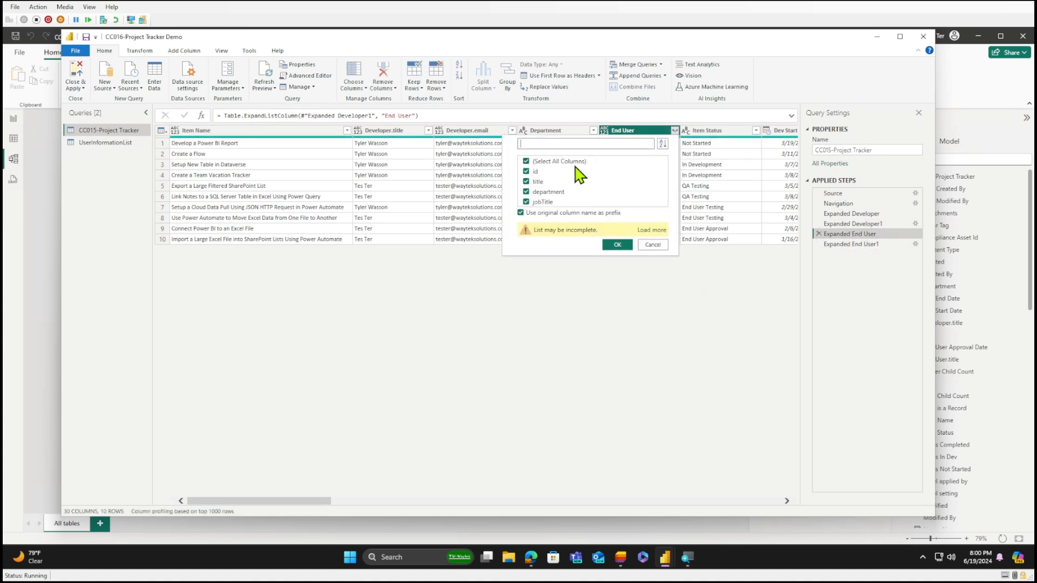
left_click(526, 162)
left_click(527, 183)
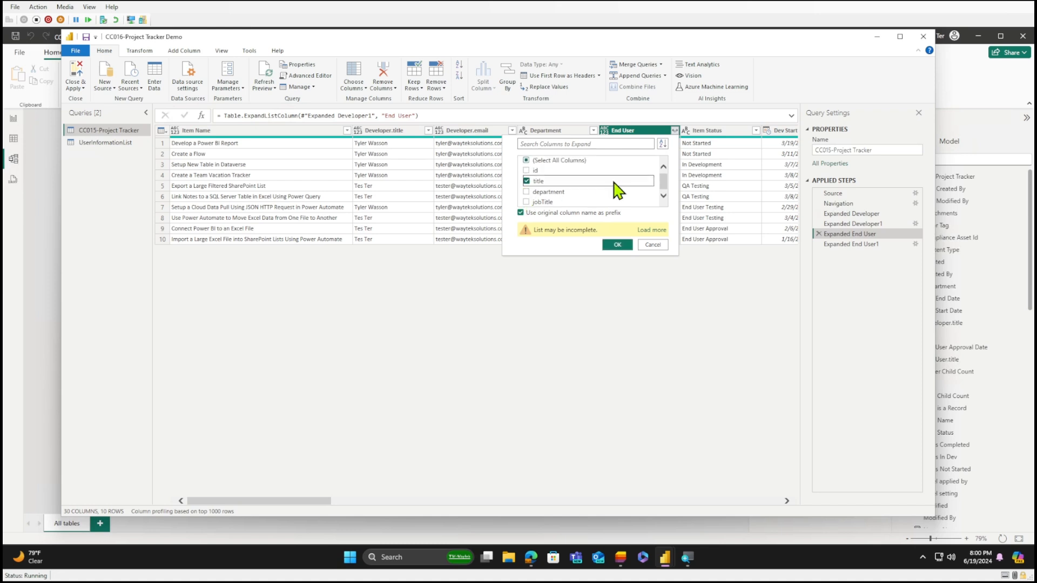
left_click(526, 183)
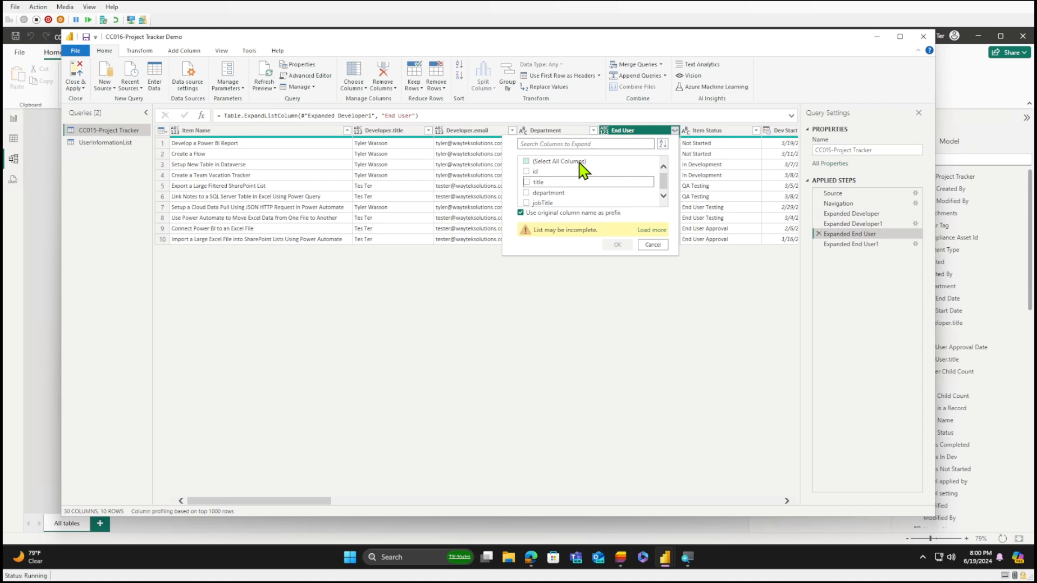
left_click(654, 244)
left_click(875, 245)
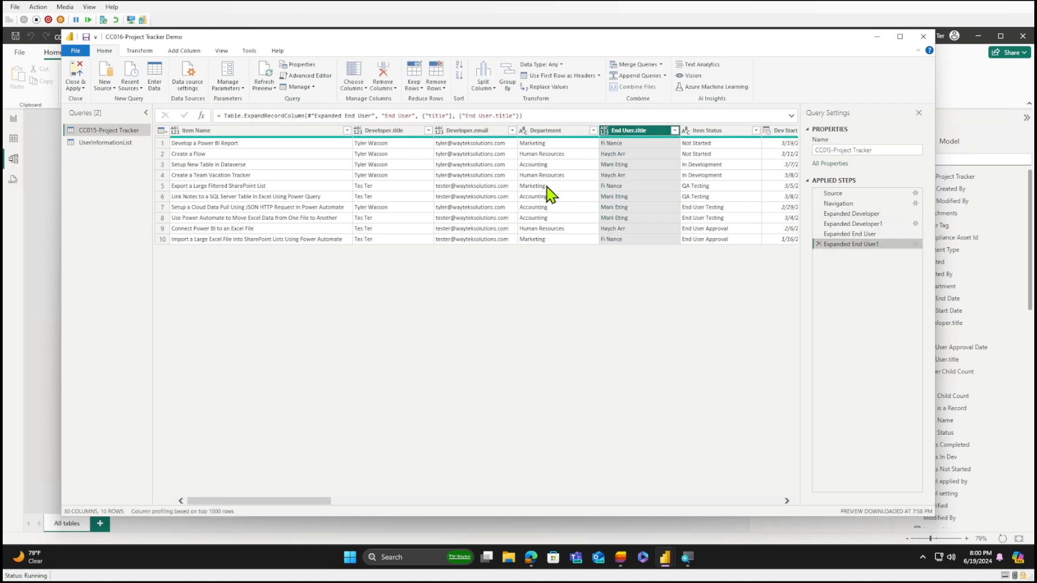
- Filter the null values out of the EMail column in the UserInformationList query
left_click(474, 131)
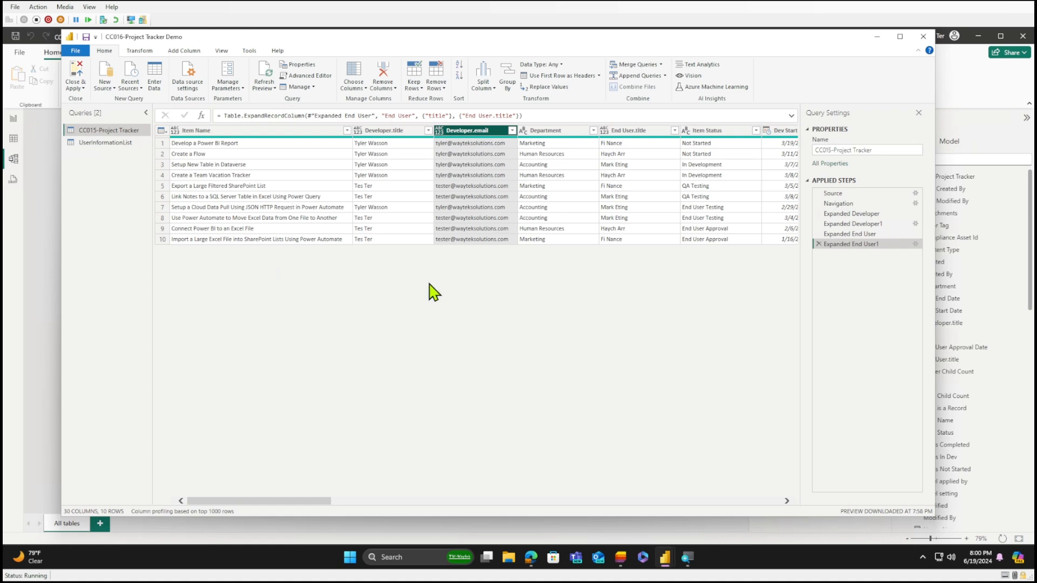
left_click(111, 143)
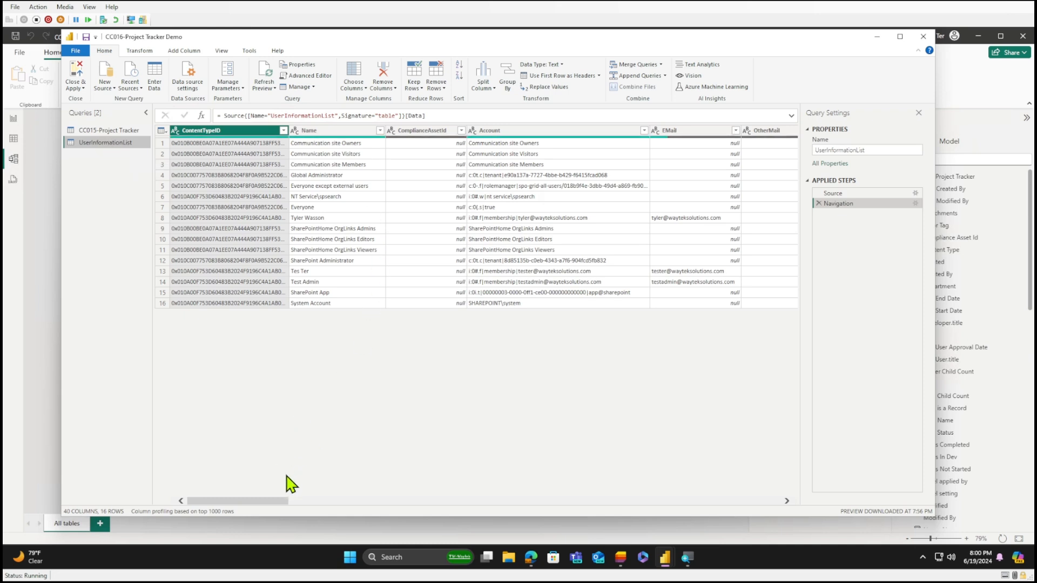
left_click_drag(254, 502, 317, 532)
left_click(355, 130)
left_click(224, 248)
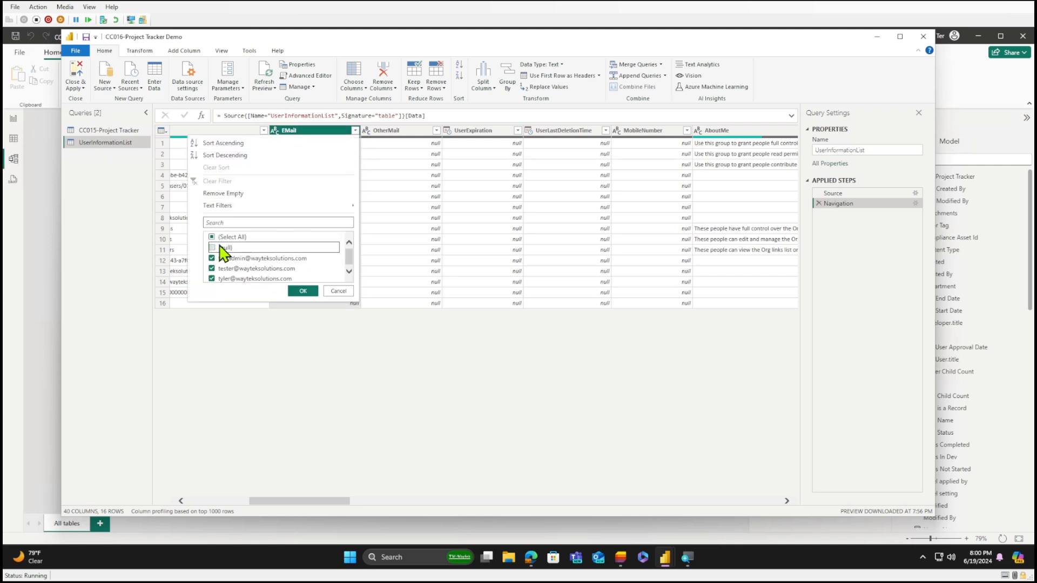
left_click(303, 290)
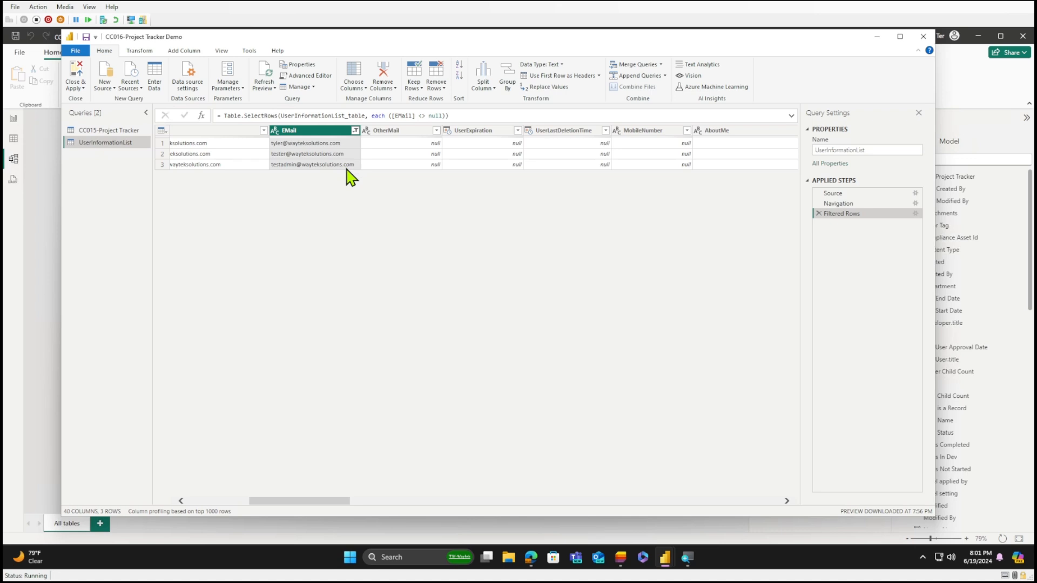
- Review the filtered users' names and accounts, compare them with the tracker in Microsoft Lists, and return to the query editor
left_click_drag(337, 500, 291, 500)
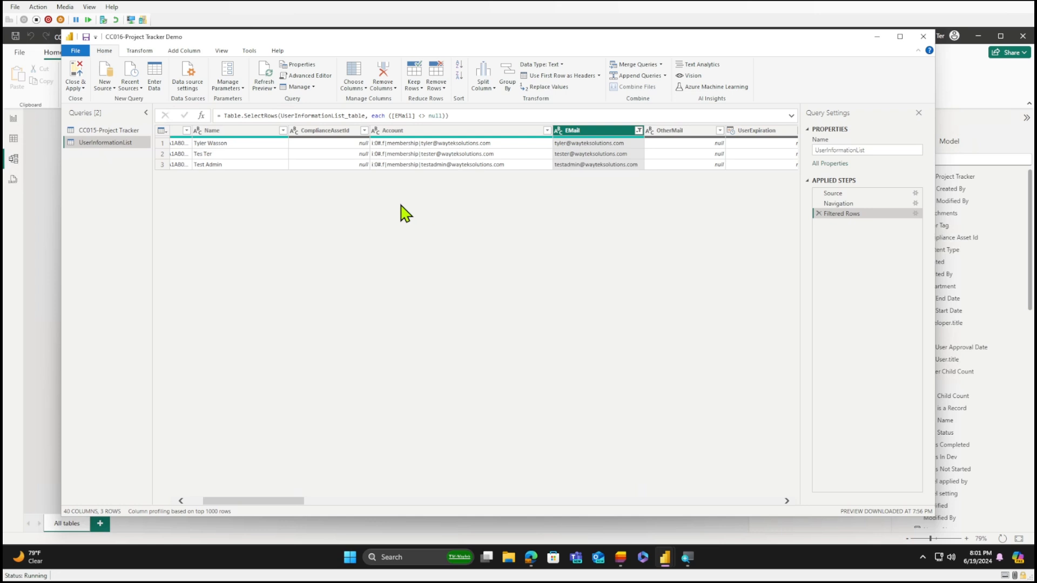
left_click(621, 557)
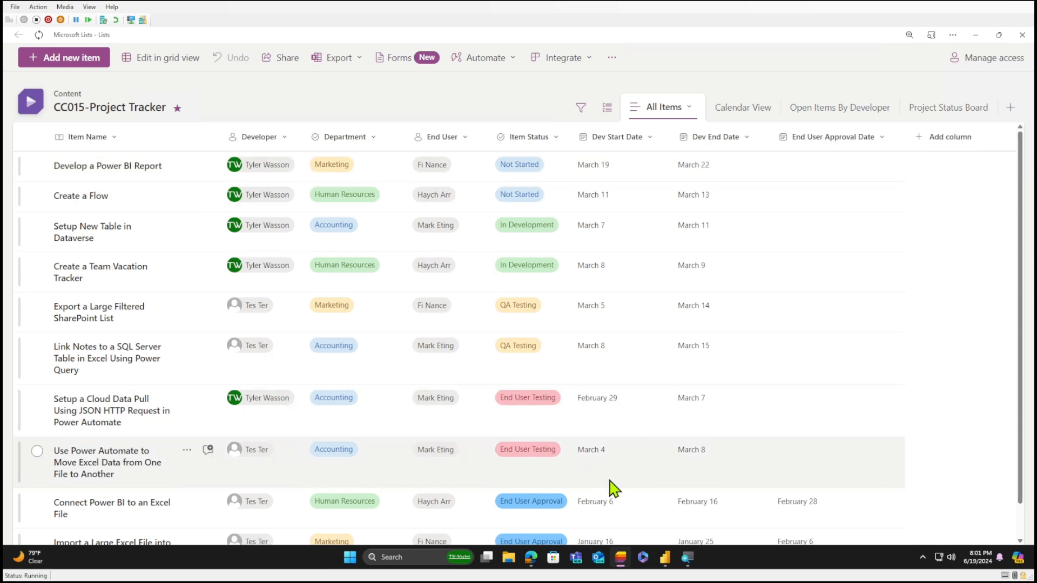
key("alt+Tab")
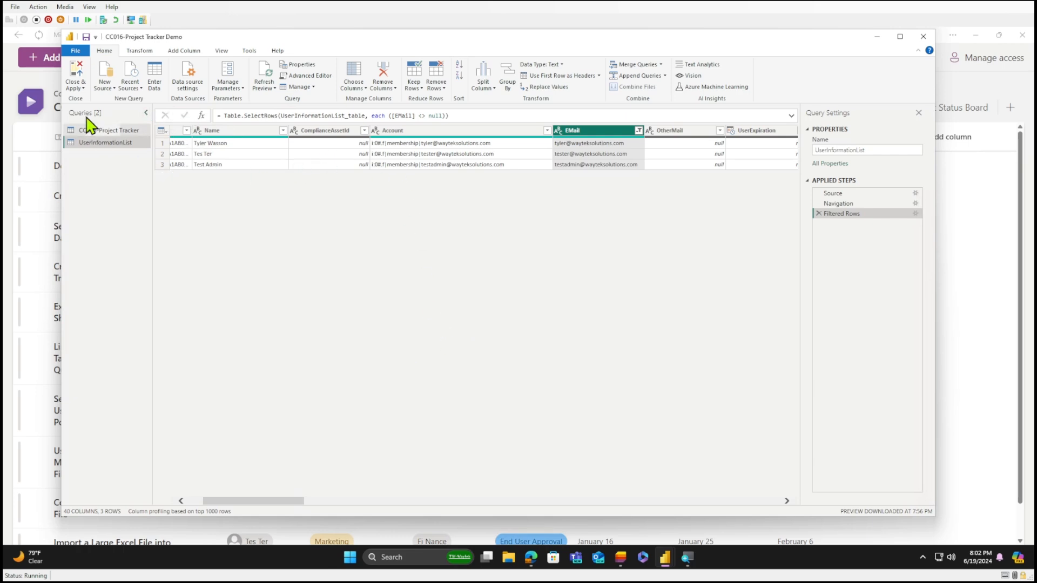
- Apply the query changes, open the many-to-one relationship between Developer.email and EMail for editing, and save it
left_click(77, 75)
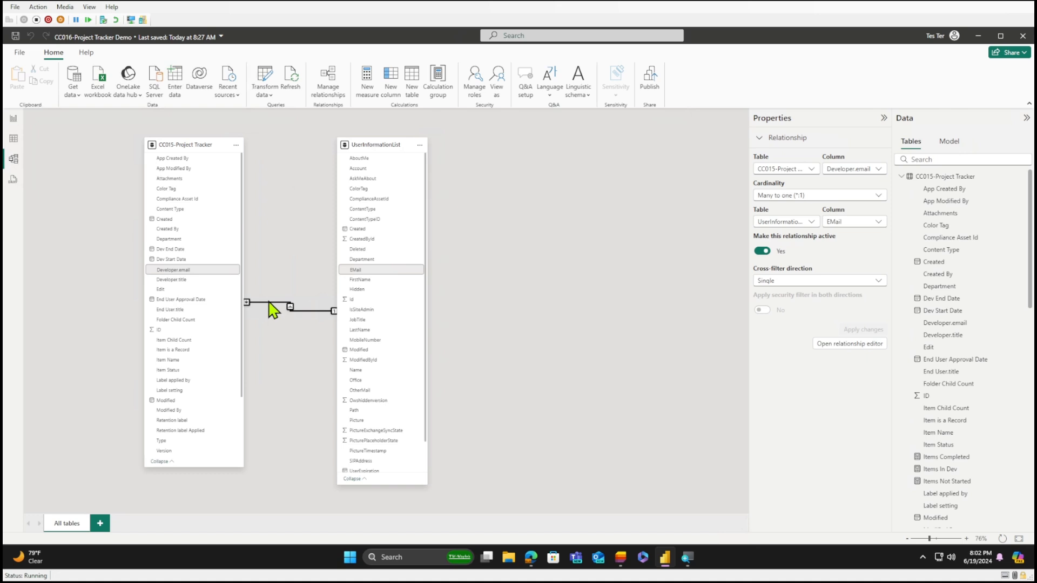
left_click(317, 295)
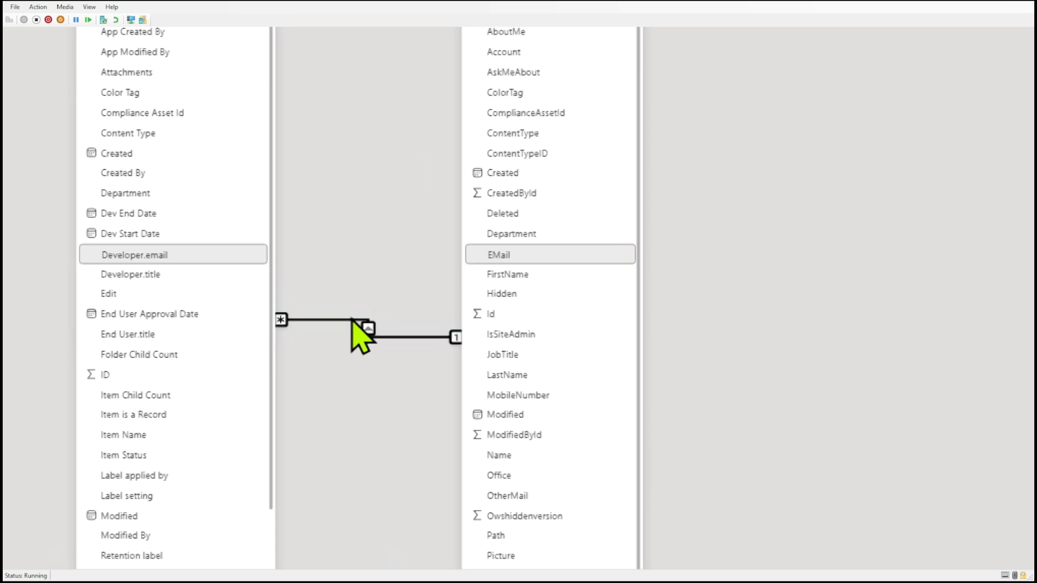
double_click(353, 320)
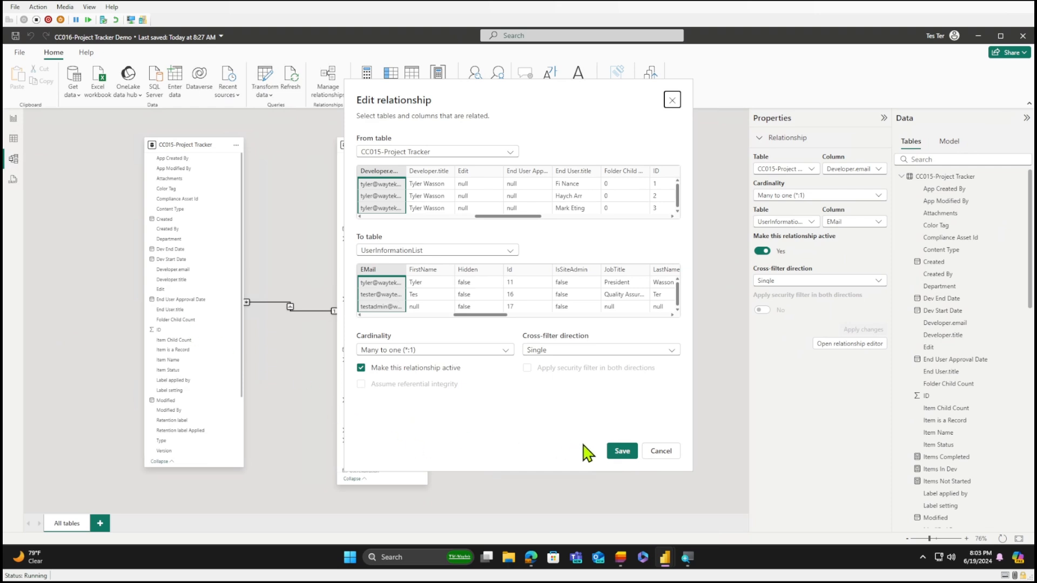
left_click(616, 454)
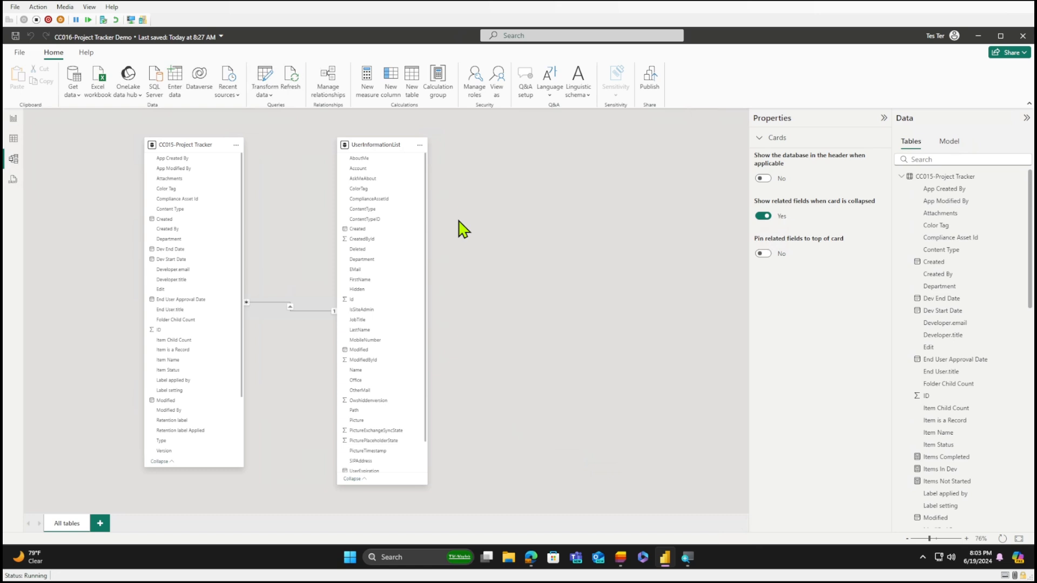
- Review the UserInformationList rows in the table view, from the account and email columns across to department and job title, and return to the model diagram
left_click(13, 140)
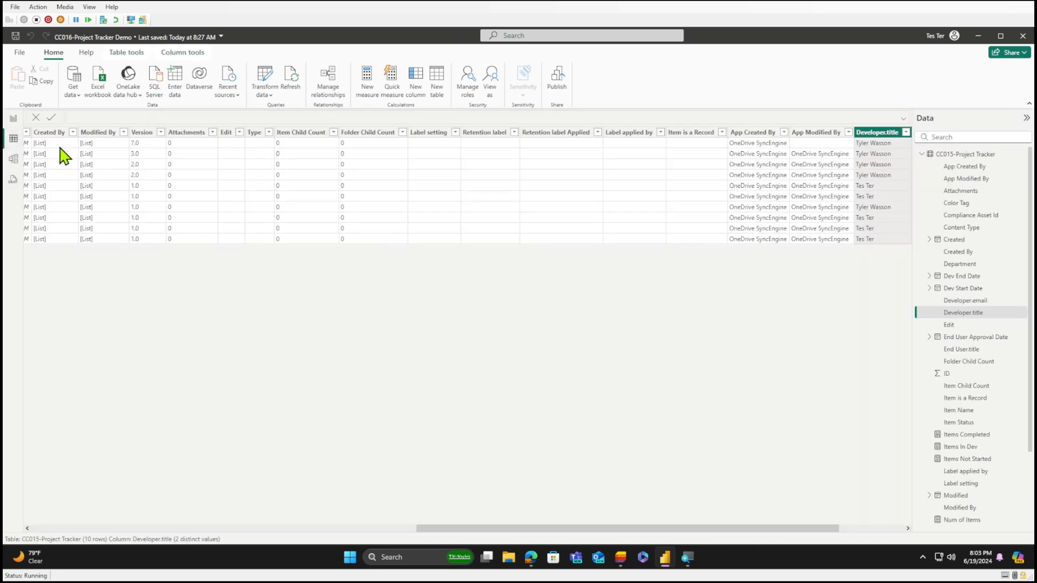
left_click(922, 155)
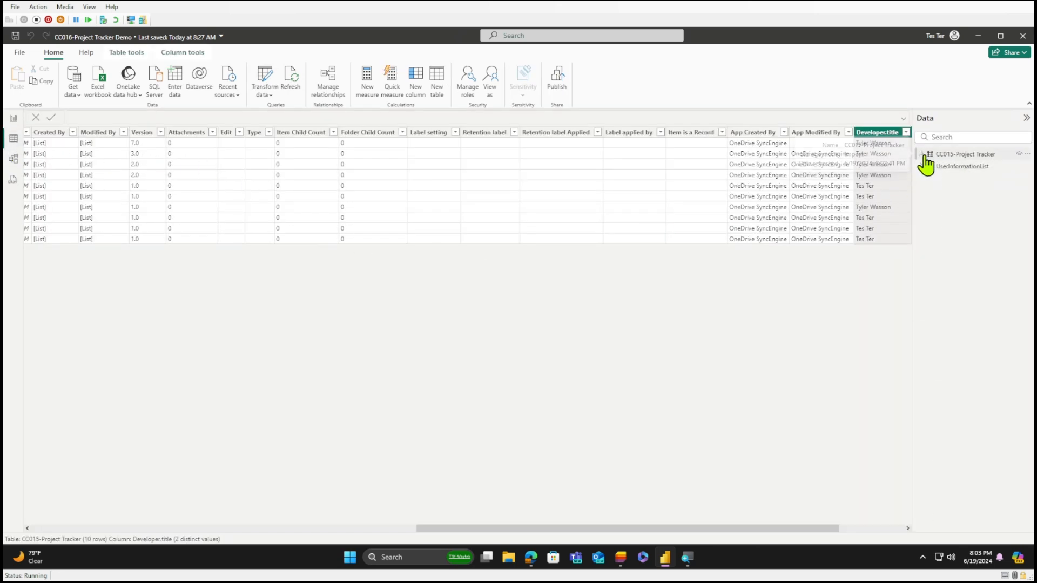
left_click(922, 167)
left_click(974, 169)
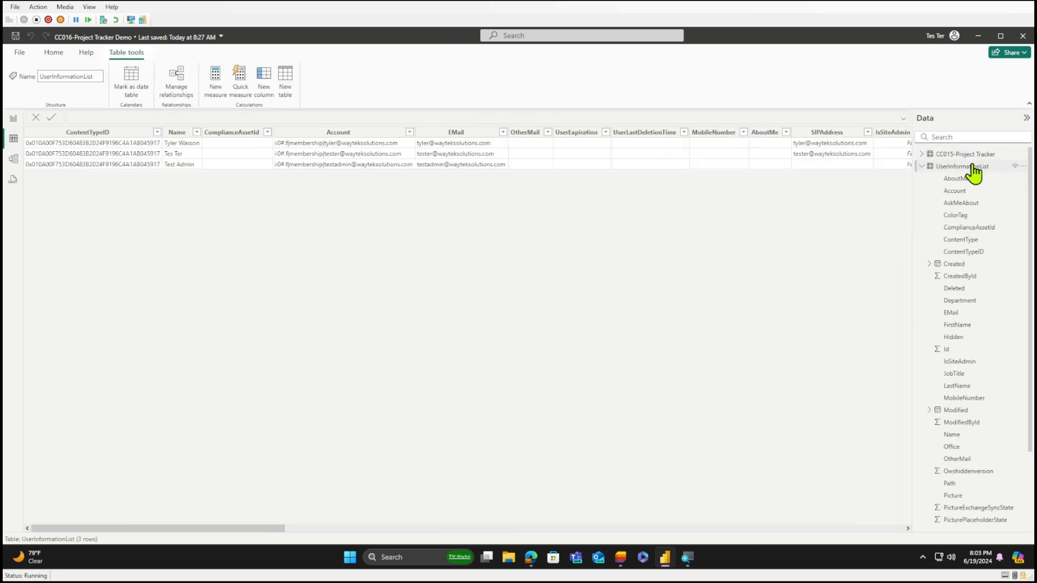
left_click_drag(264, 527, 593, 497)
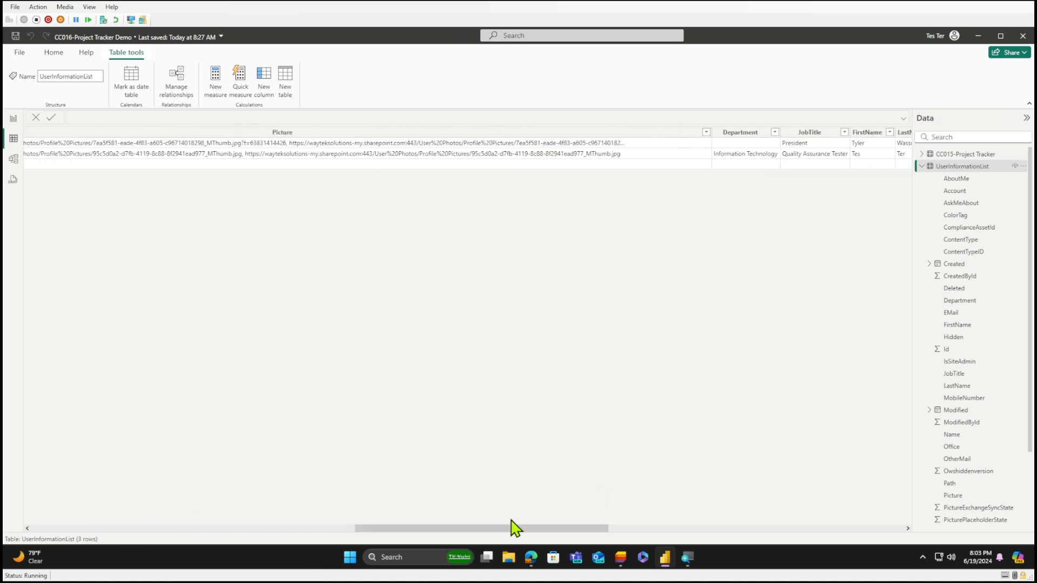
left_click_drag(519, 537, 206, 491)
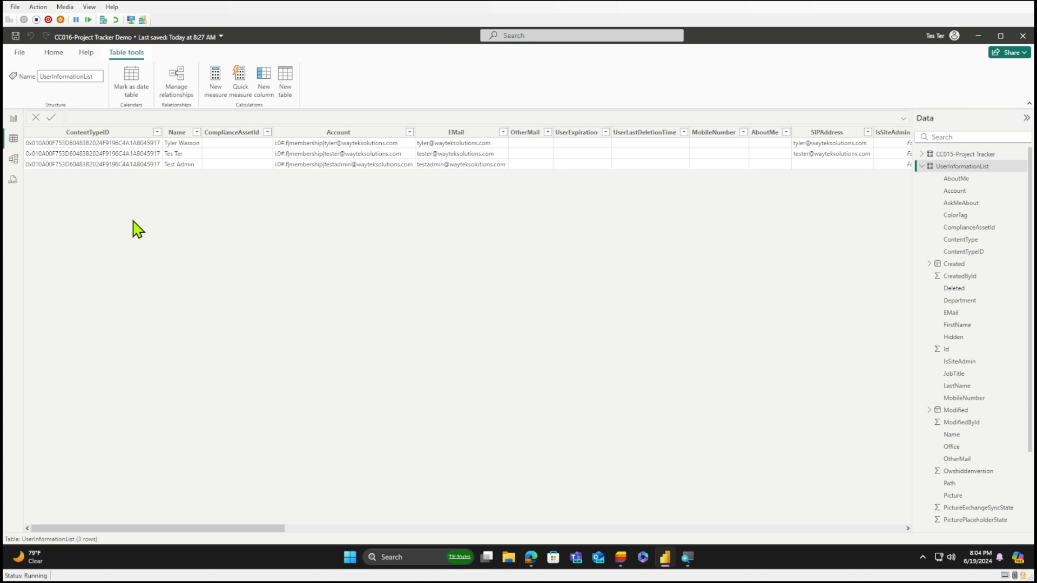
left_click(13, 159)
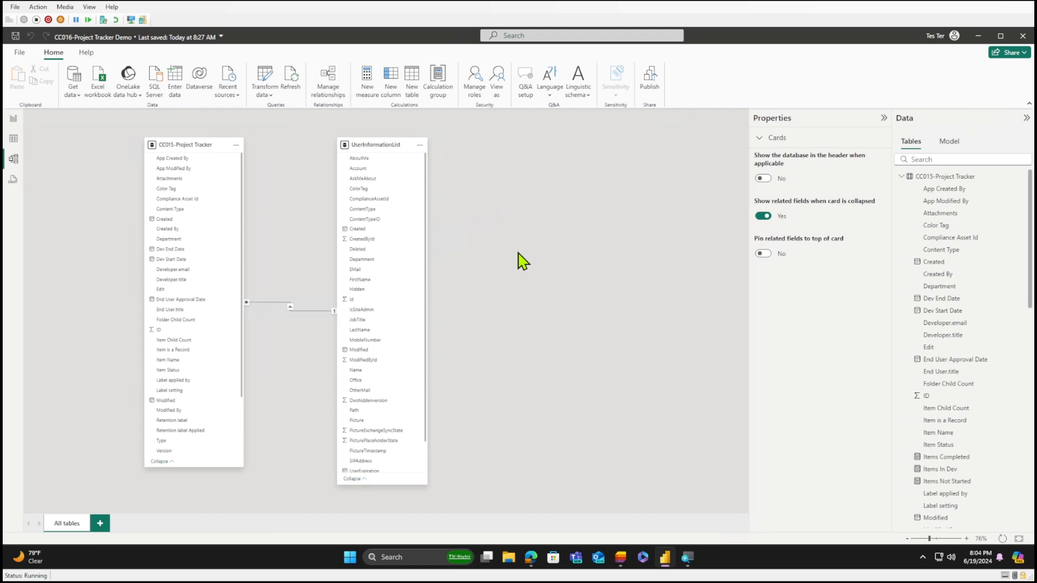